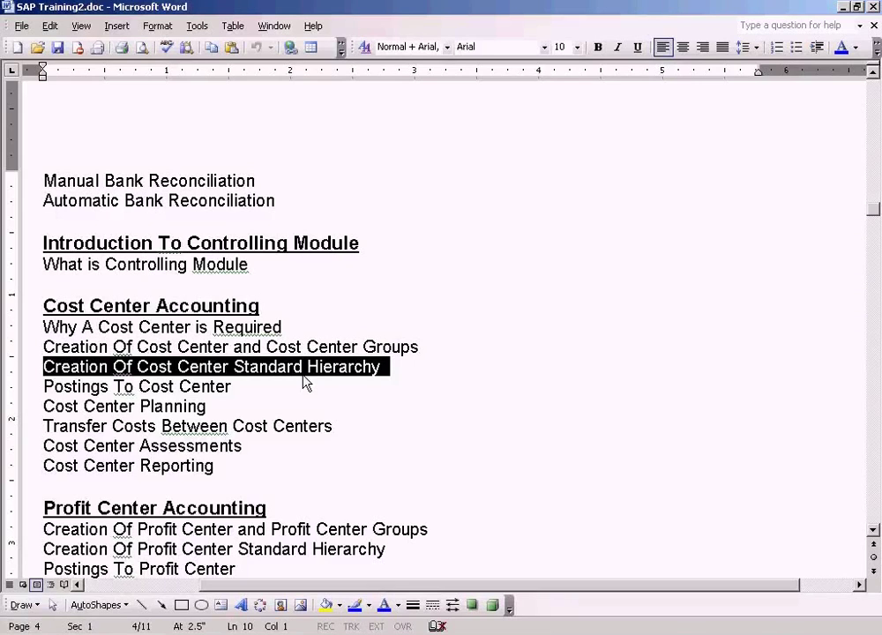
- Switch to SAP, open a new session, run transaction SPRO and display the SAP Reference IMG
{"action": "left_click", "coordinate": [378, 630]}
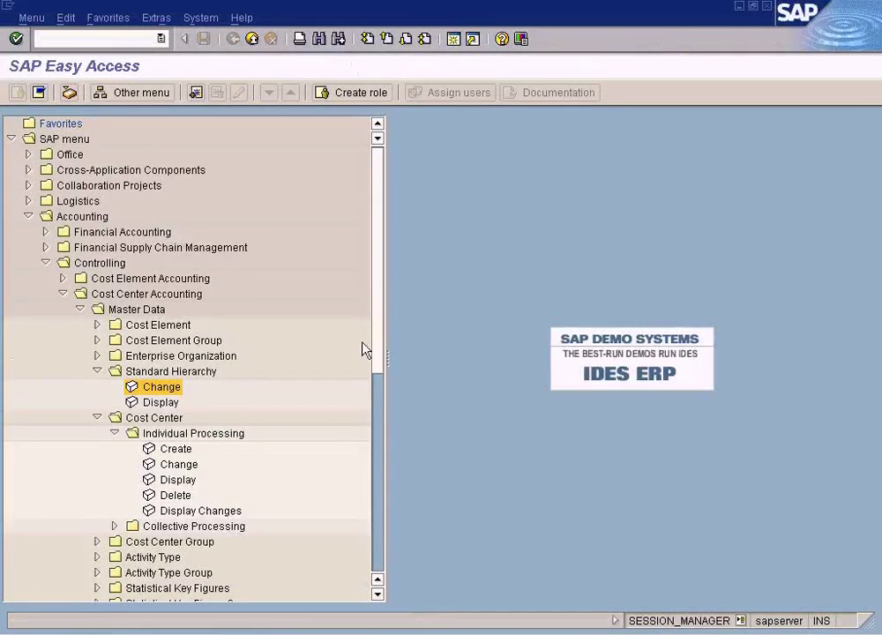
{"action": "left_click", "coordinate": [455, 39]}
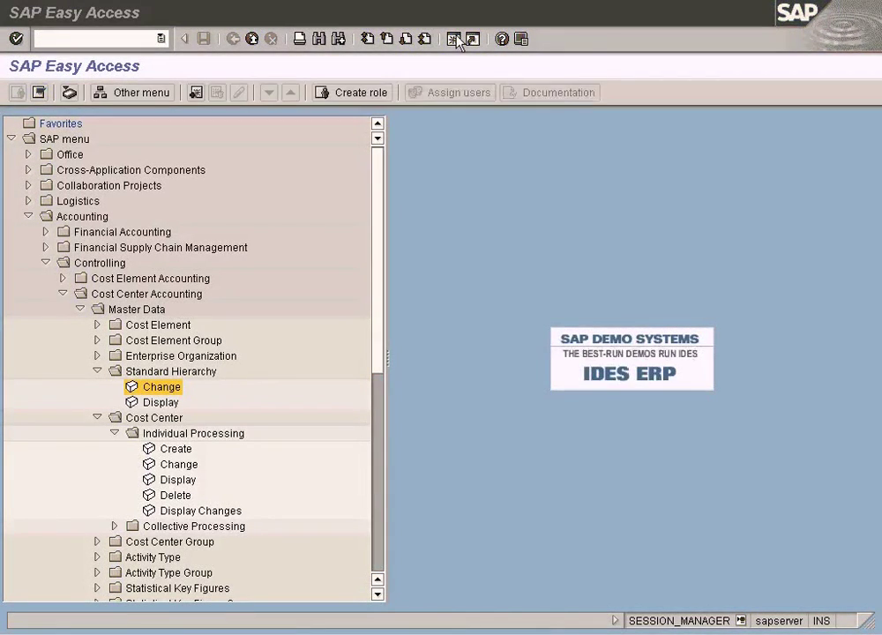
{"action": "type", "text": "spro"}
{"action": "key", "text": "Return"}
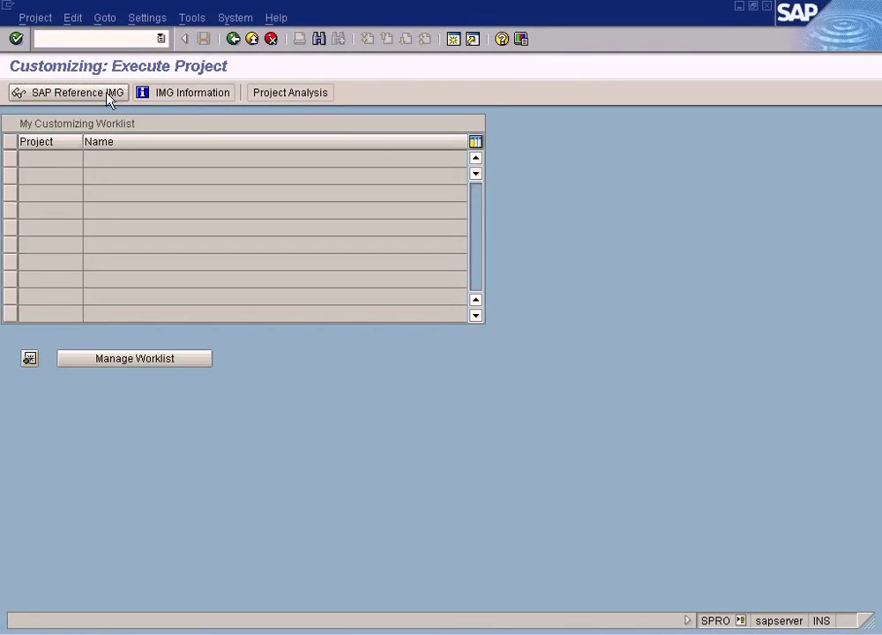
{"action": "left_click", "coordinate": [109, 93]}
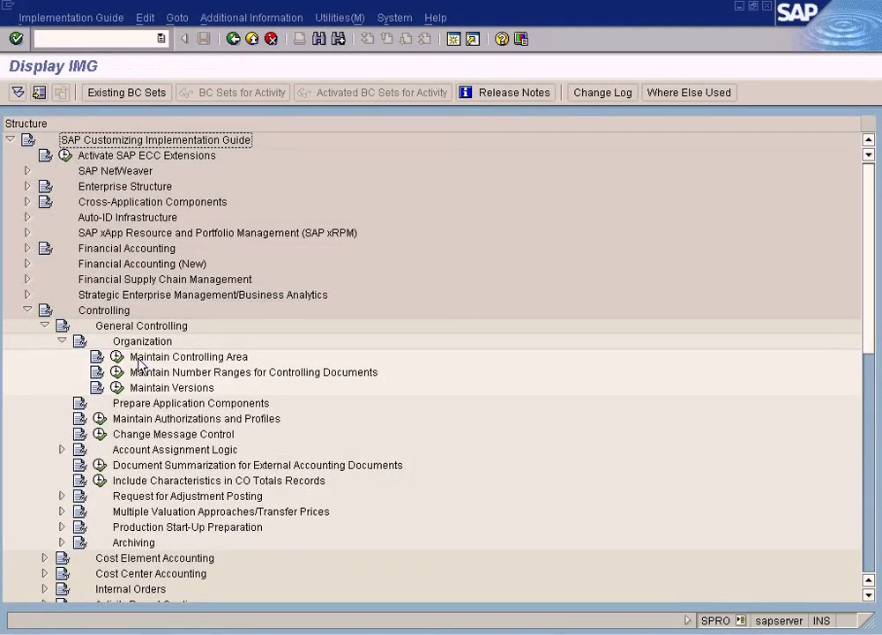
- Execute Maintain Controlling Area under General Controlling > Organization and choose the Maintain Controlling Area activity
{"action": "left_click", "coordinate": [139, 357]}
{"action": "left_click", "coordinate": [117, 357]}
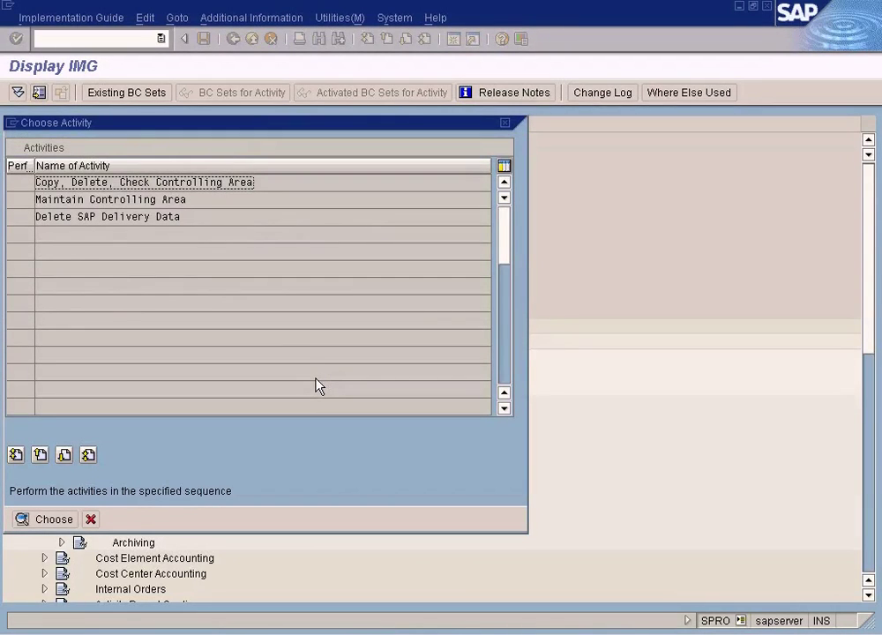
{"action": "left_click", "coordinate": [185, 200]}
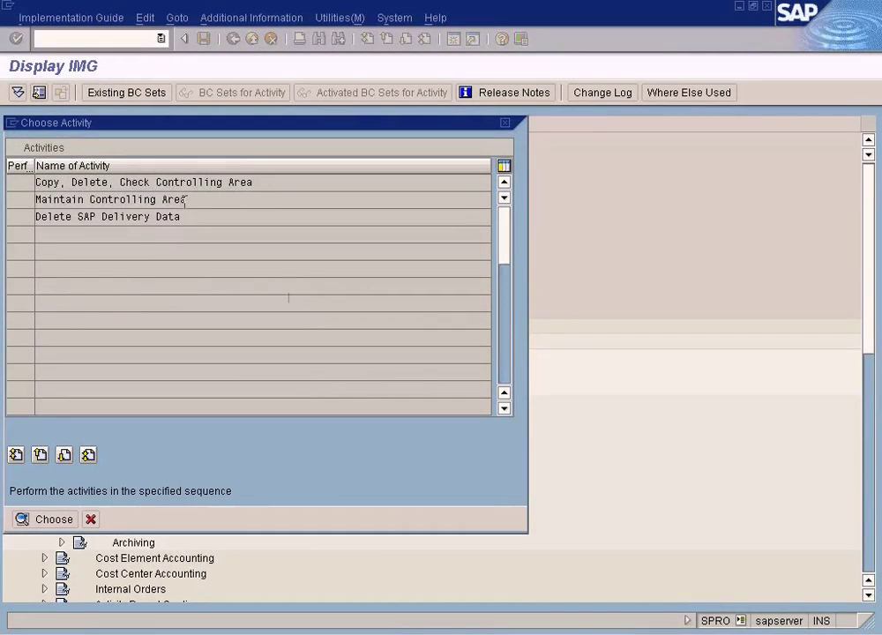
{"action": "double_click", "coordinate": [185, 203]}
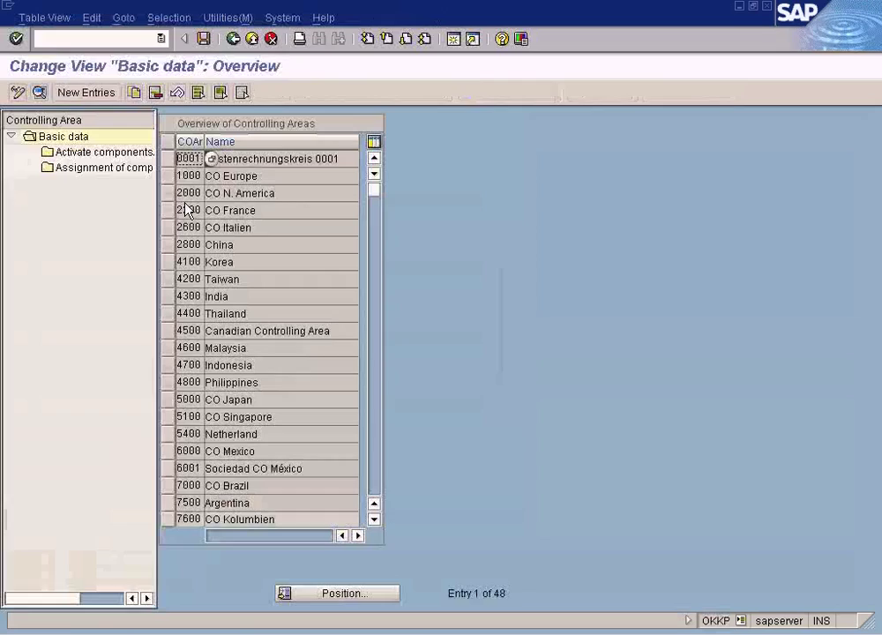
- Find controlling area SUN in the overview, open its basic data and examine the cost center standard hierarchy setting
{"action": "left_click", "coordinate": [335, 594]}
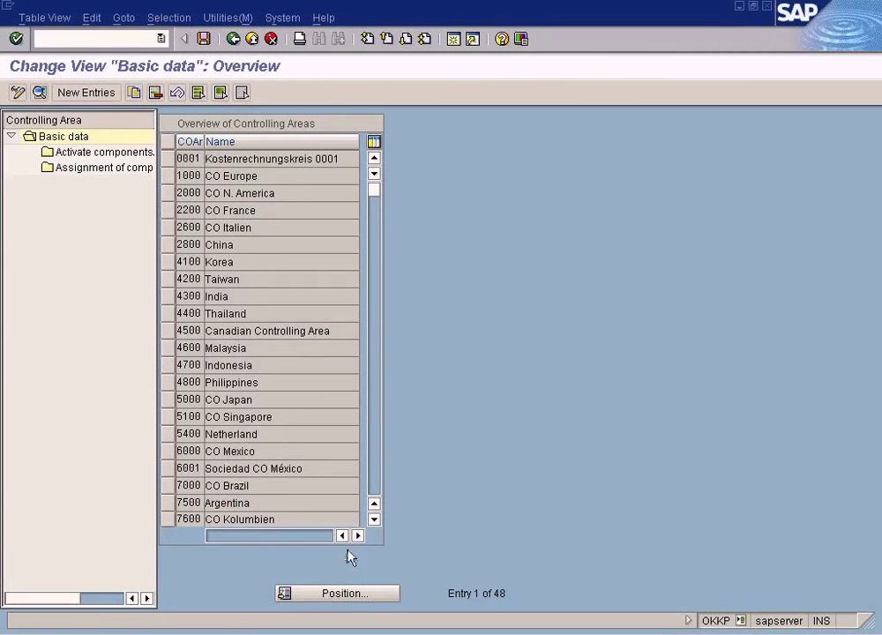
{"action": "type", "text": "sun"}
{"action": "key", "text": "Return"}
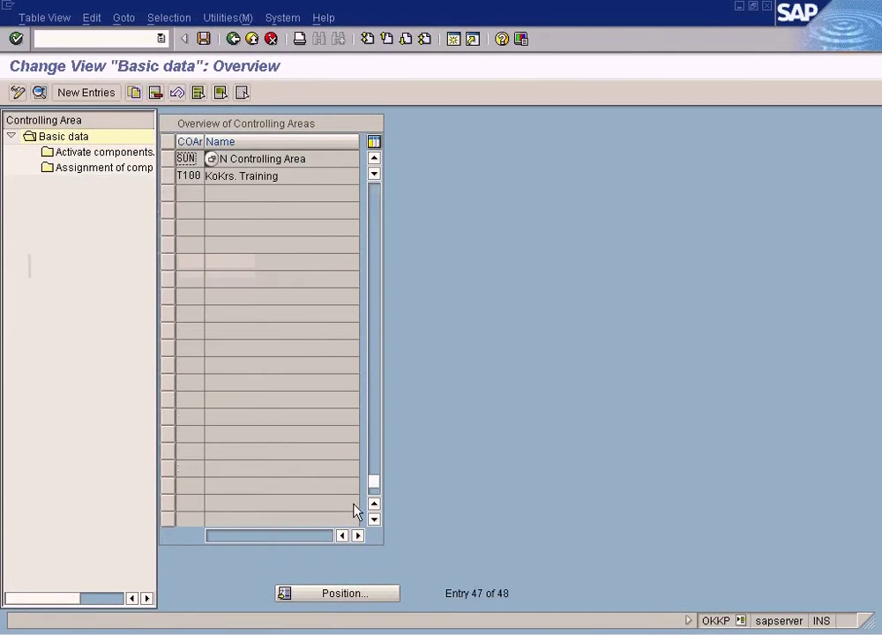
{"action": "double_click", "coordinate": [258, 166]}
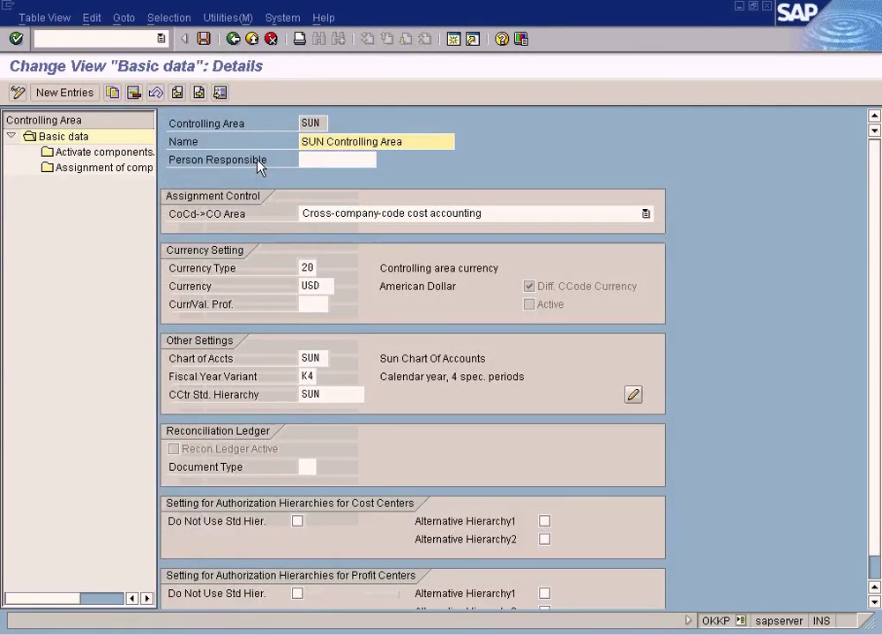
{"action": "left_click", "coordinate": [326, 394]}
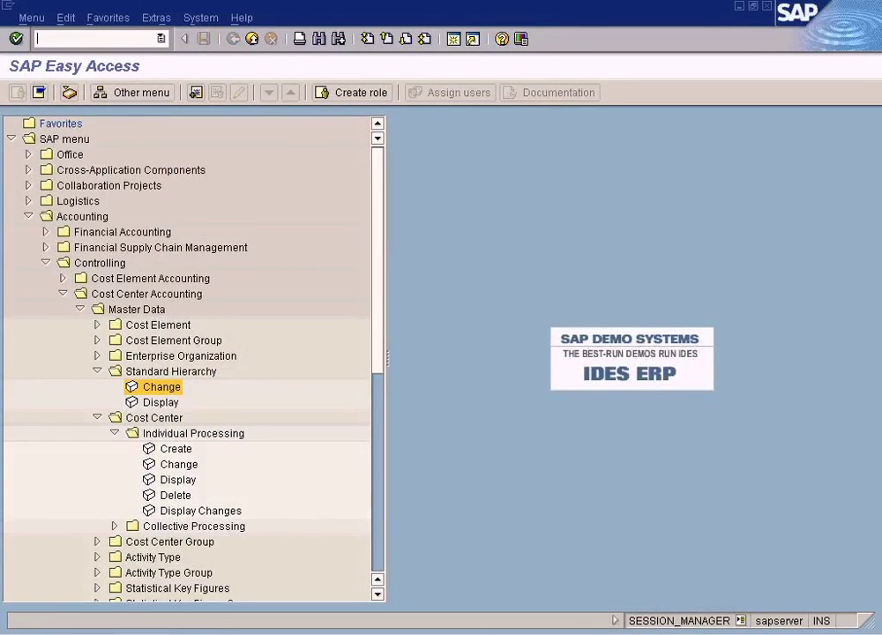
- Switch to Paint to examine the controlling area and standard hierarchy diagram, and return to the SAP Easy Access screen
{"action": "left_click", "coordinate": [48, 624]}
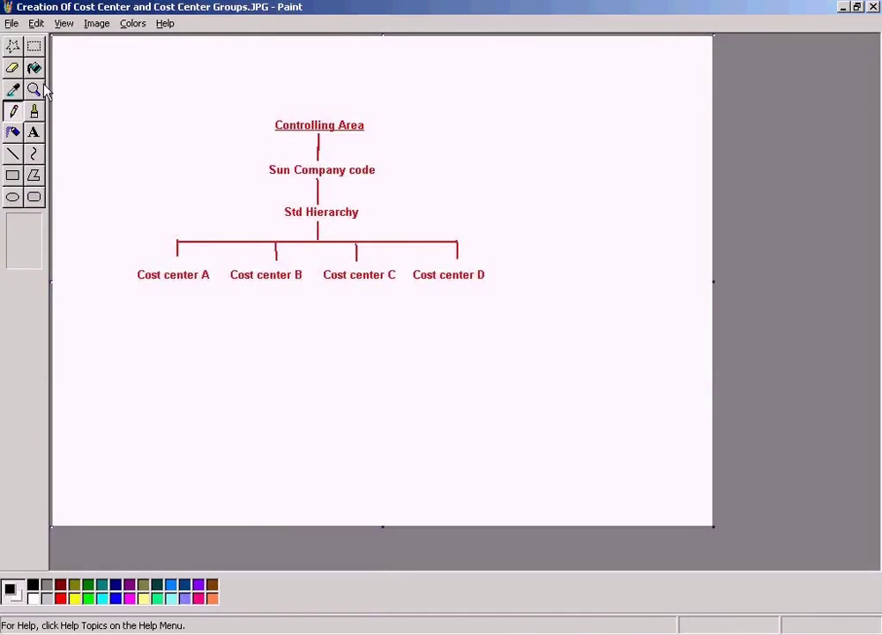
{"action": "left_click", "coordinate": [13, 45]}
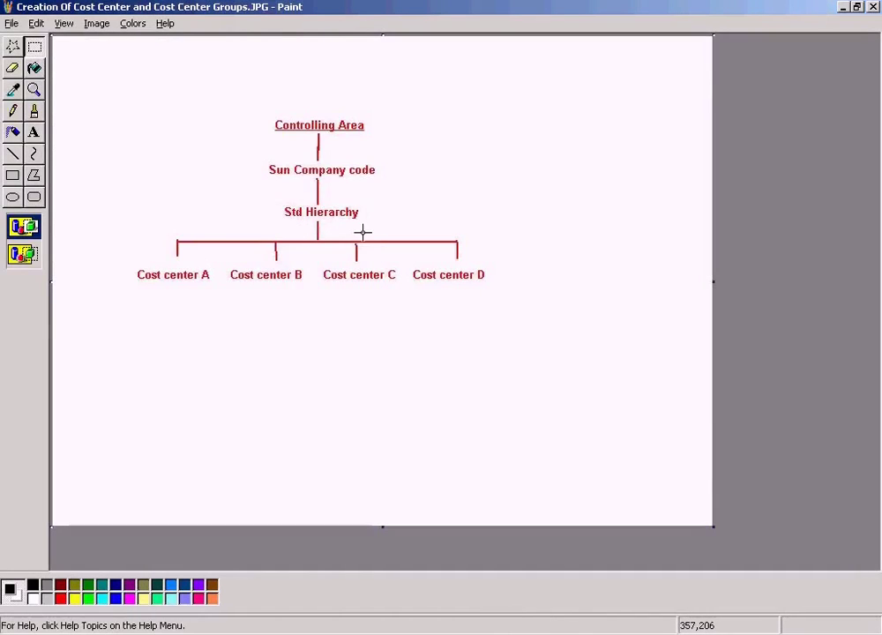
{"action": "left_click", "coordinate": [348, 632]}
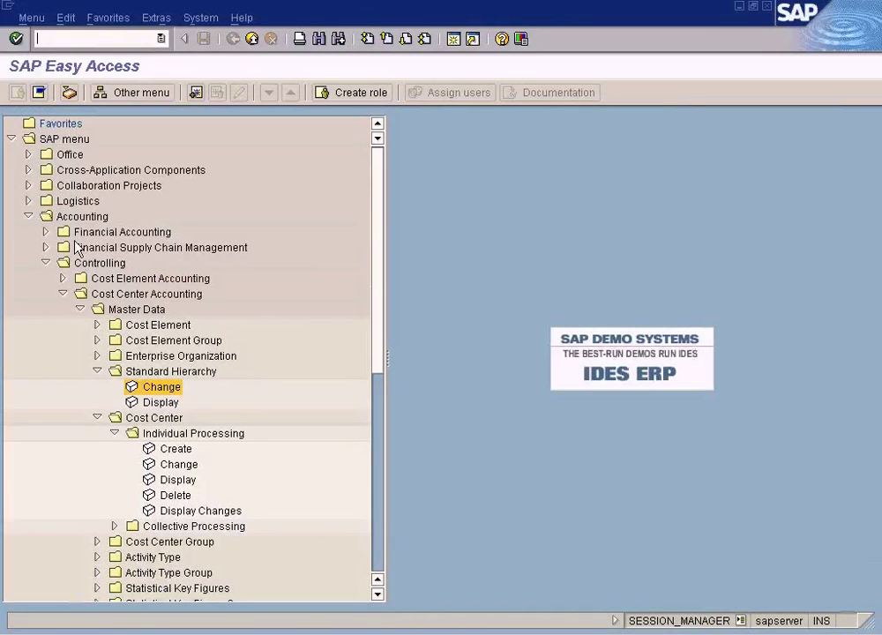
- Open the standard hierarchy for change under Accounting > Controlling > Cost Center Accounting > Master Data
{"action": "left_click", "coordinate": [72, 218]}
{"action": "left_click", "coordinate": [95, 262]}
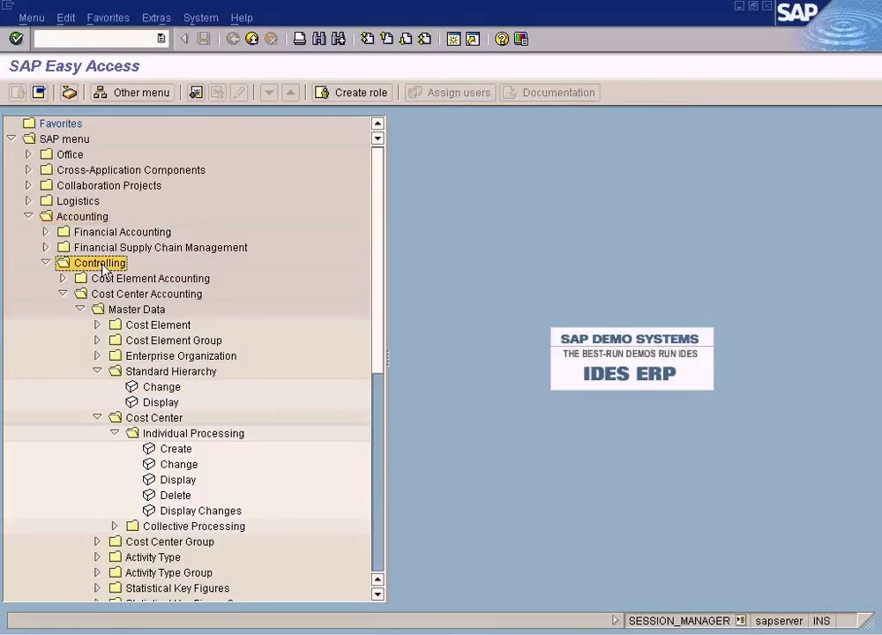
{"action": "left_click", "coordinate": [121, 296]}
{"action": "left_click", "coordinate": [163, 310]}
{"action": "left_click", "coordinate": [157, 372]}
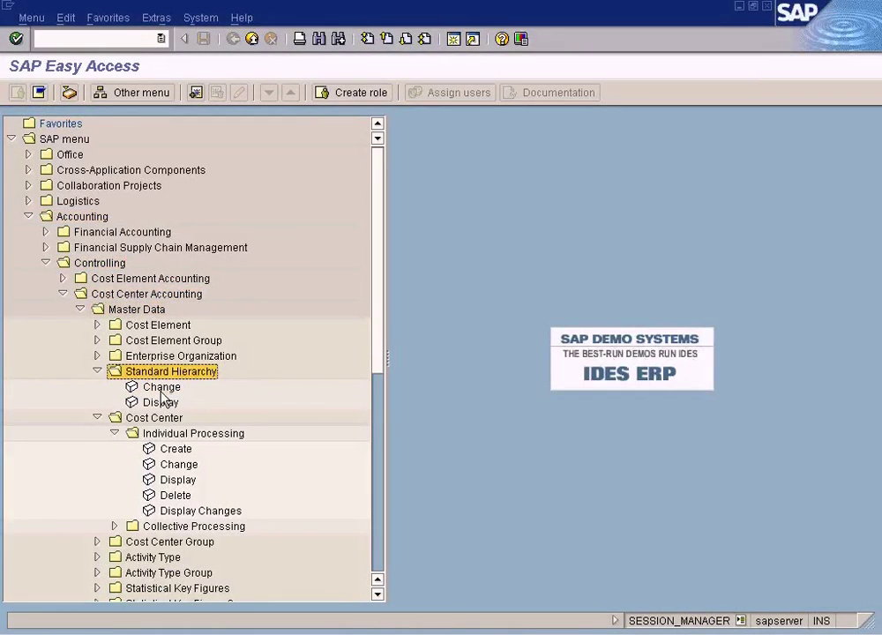
{"action": "left_click", "coordinate": [161, 390]}
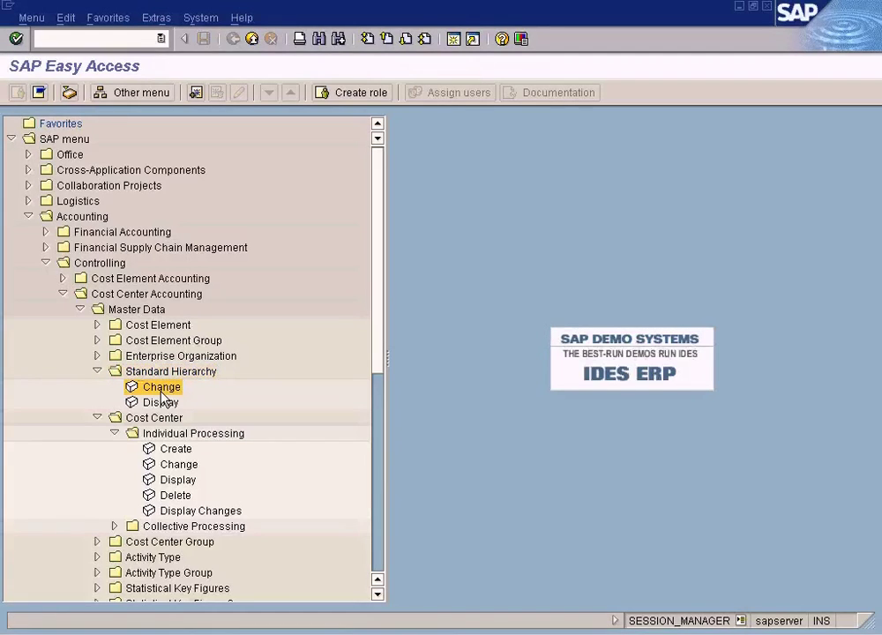
{"action": "double_click", "coordinate": [160, 390]}
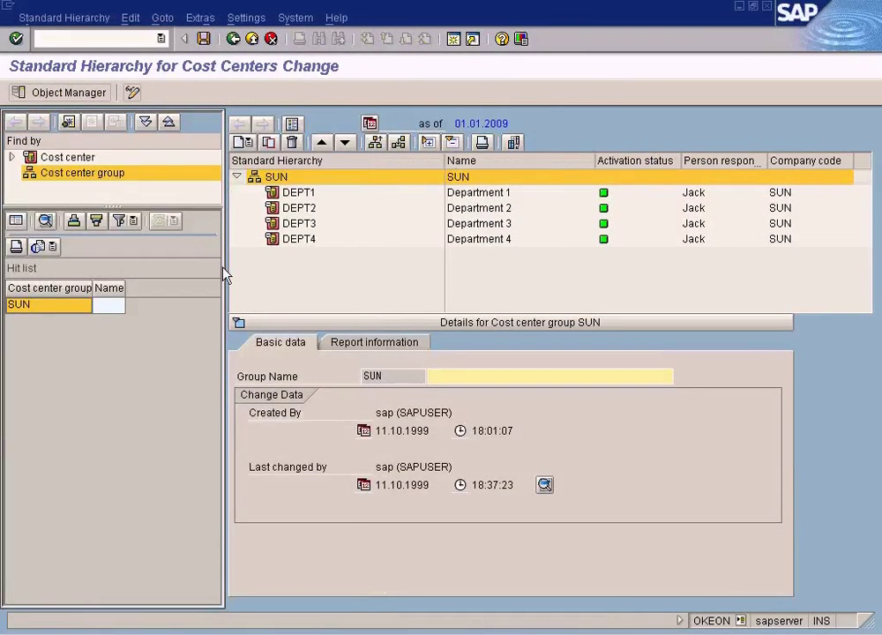
- Exit the cost center standard hierarchy, reopen it for change and select its SUN group node
{"action": "left_click", "coordinate": [251, 40]}
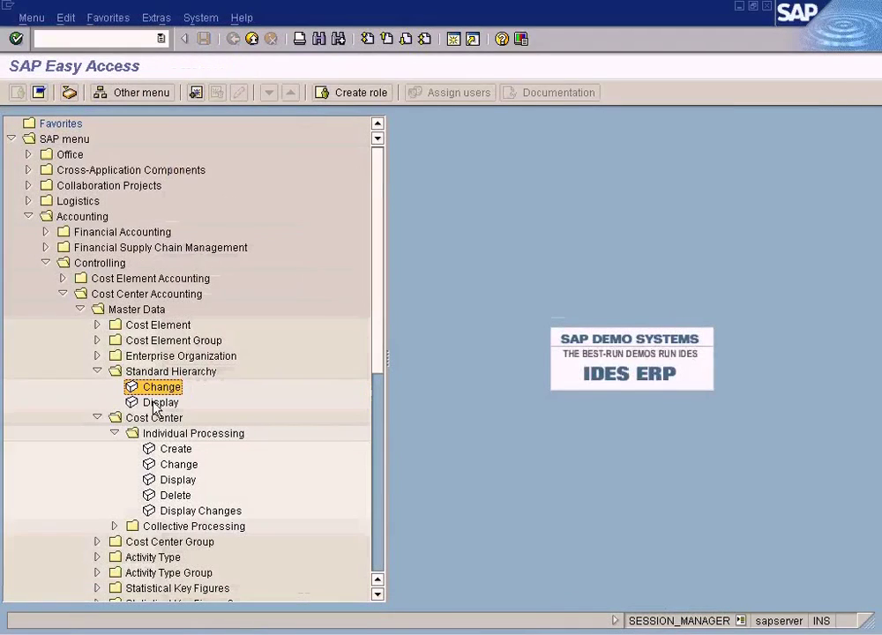
{"action": "double_click", "coordinate": [159, 387]}
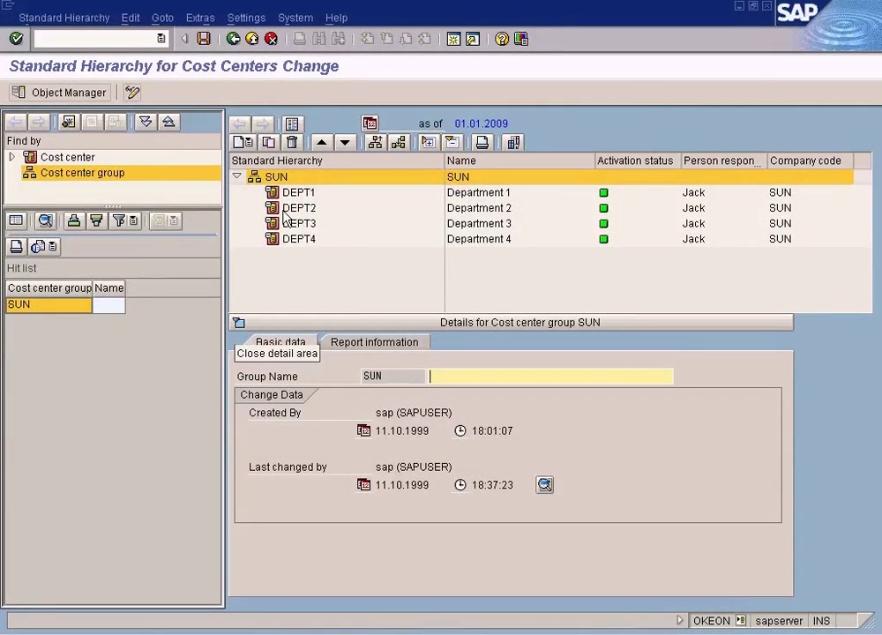
{"action": "left_click", "coordinate": [278, 178]}
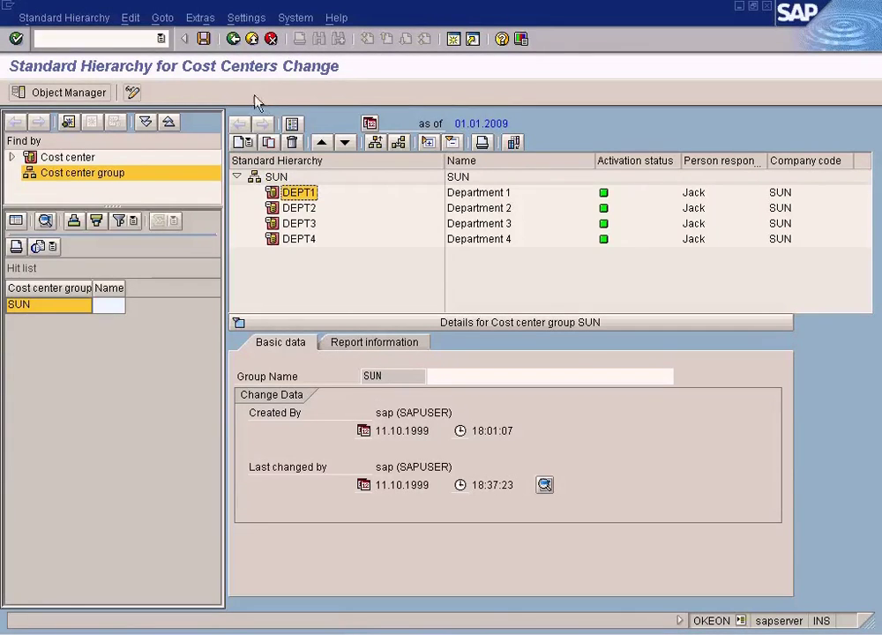
- Open cost center DEPT1 and review its basic data, organization, indicators, address, communication and template details
{"action": "double_click", "coordinate": [306, 193]}
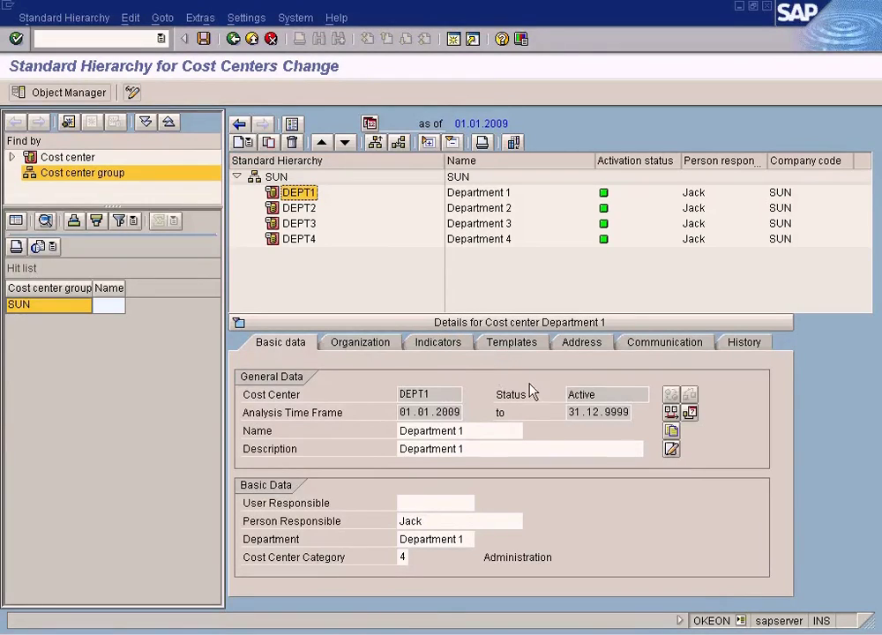
{"action": "left_click", "coordinate": [386, 343]}
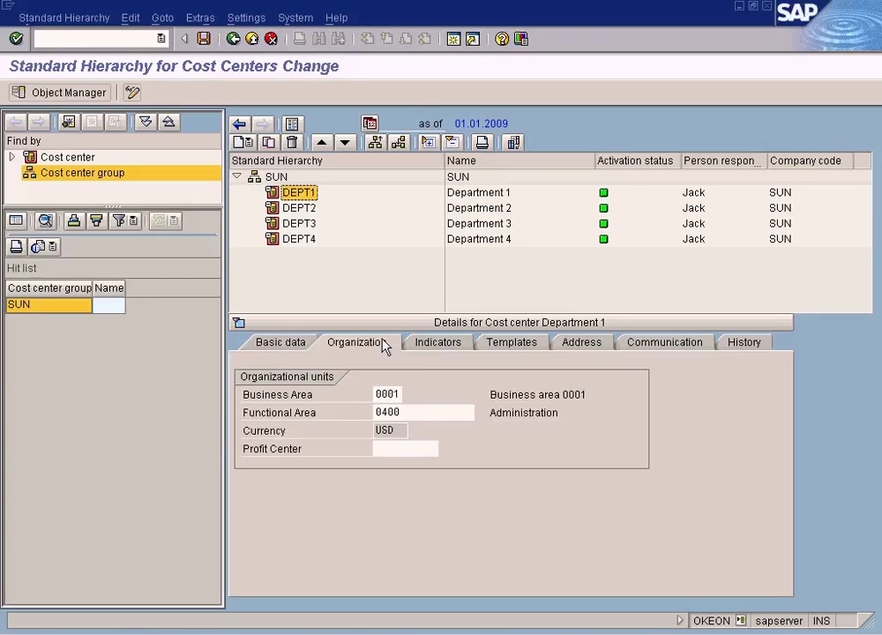
{"action": "left_click", "coordinate": [444, 344]}
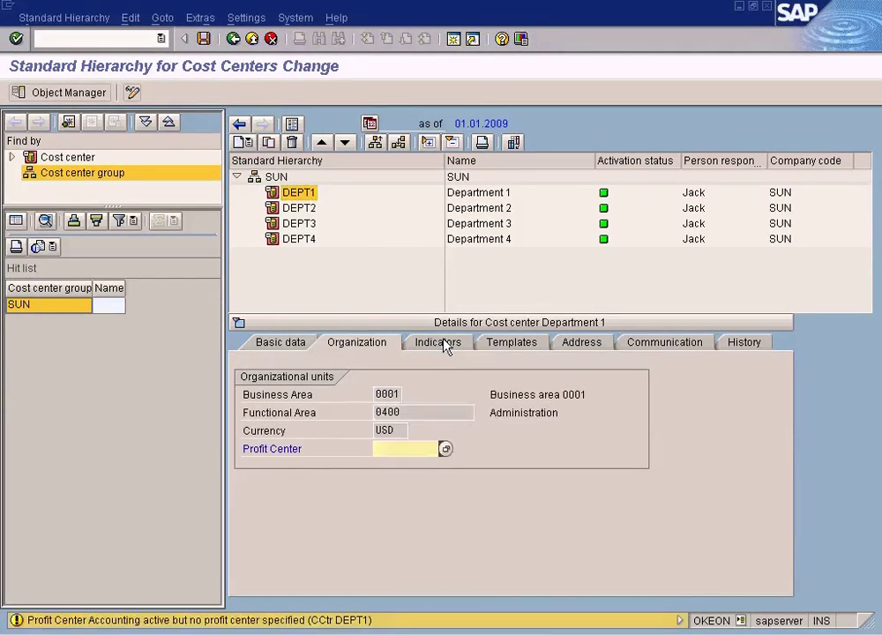
{"action": "left_click", "coordinate": [287, 344]}
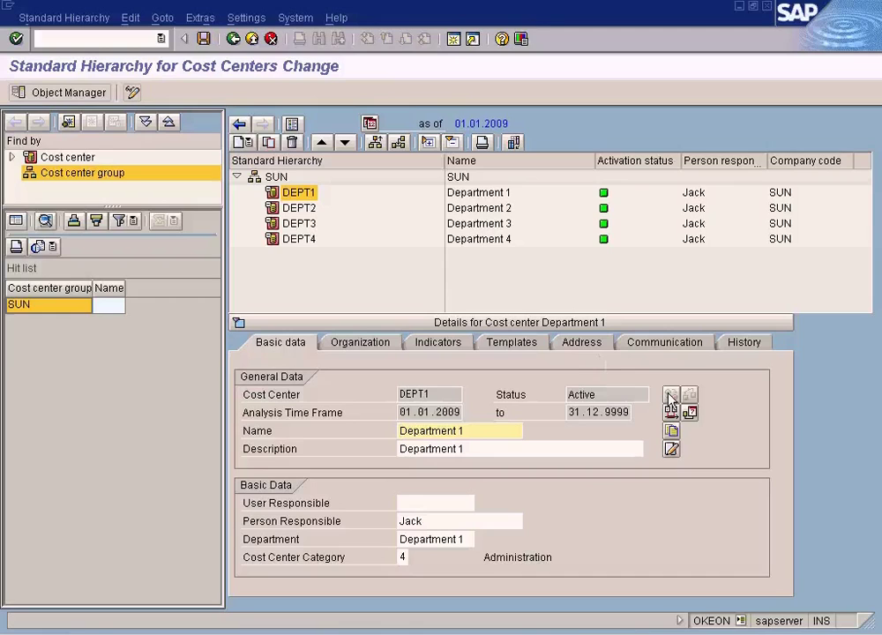
{"action": "left_click", "coordinate": [456, 345]}
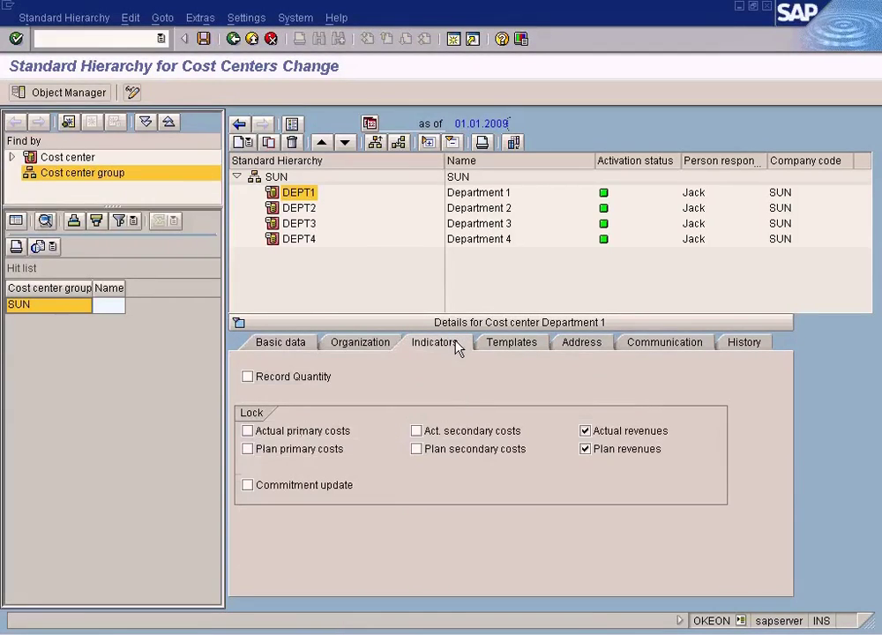
{"action": "left_click", "coordinate": [583, 343]}
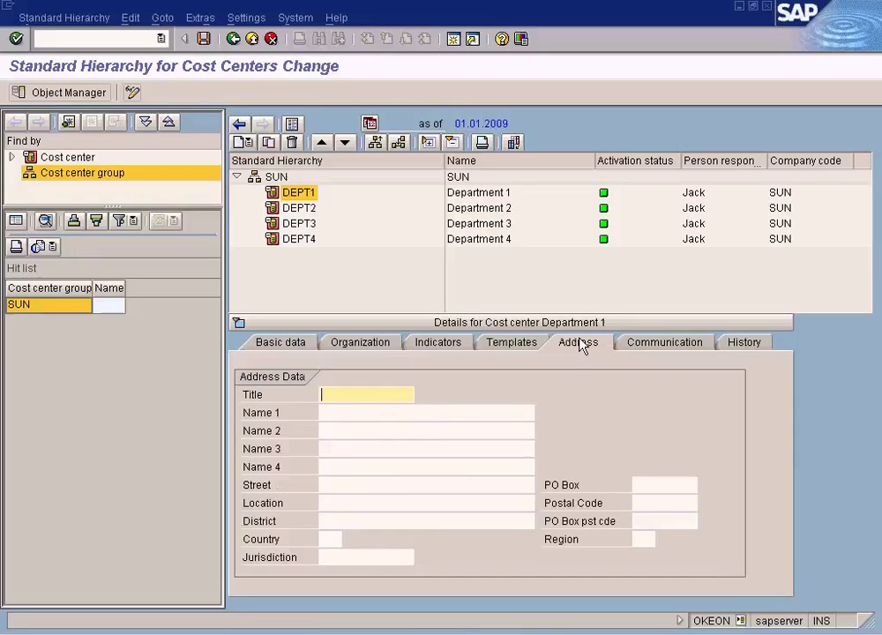
{"action": "left_click", "coordinate": [636, 350]}
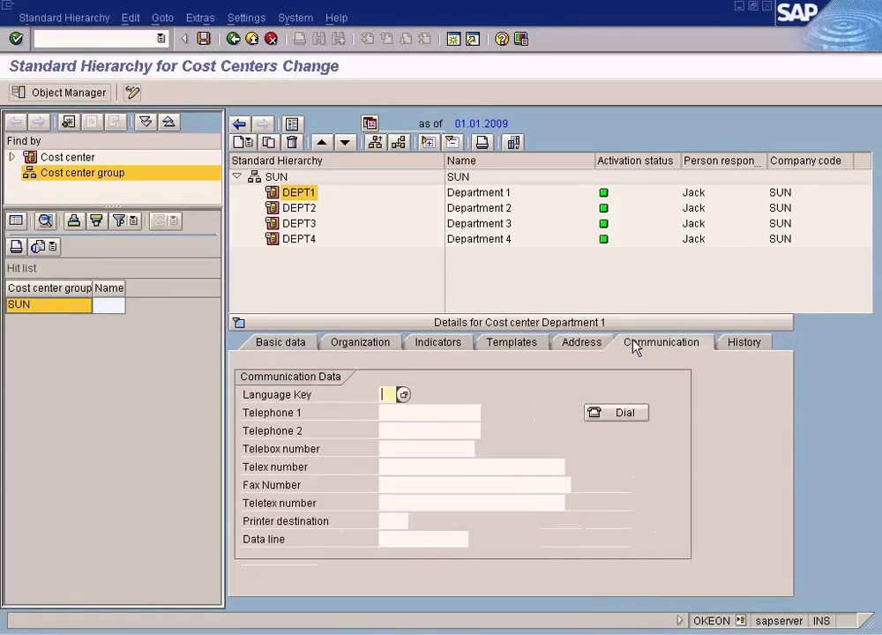
{"action": "left_click", "coordinate": [515, 344]}
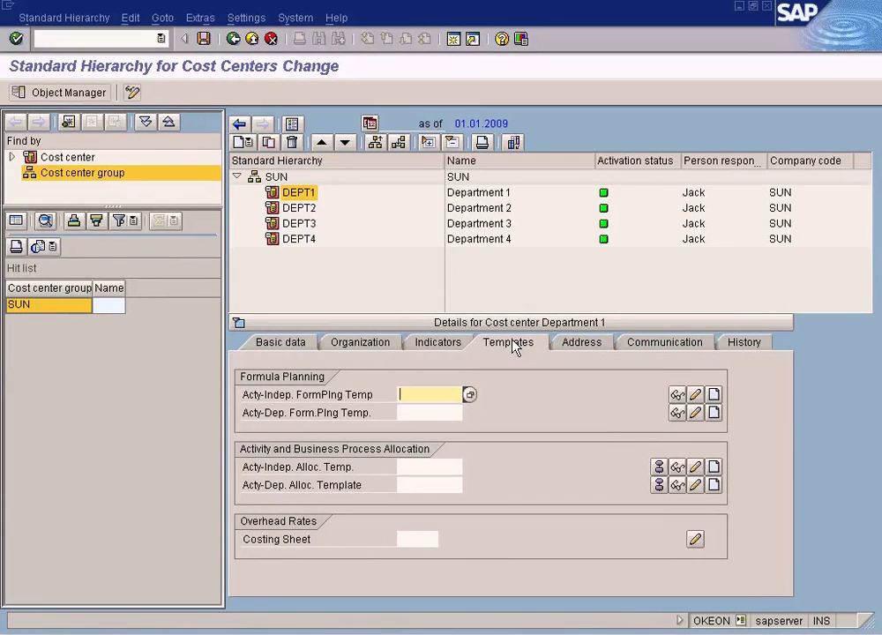
{"action": "left_click", "coordinate": [295, 356]}
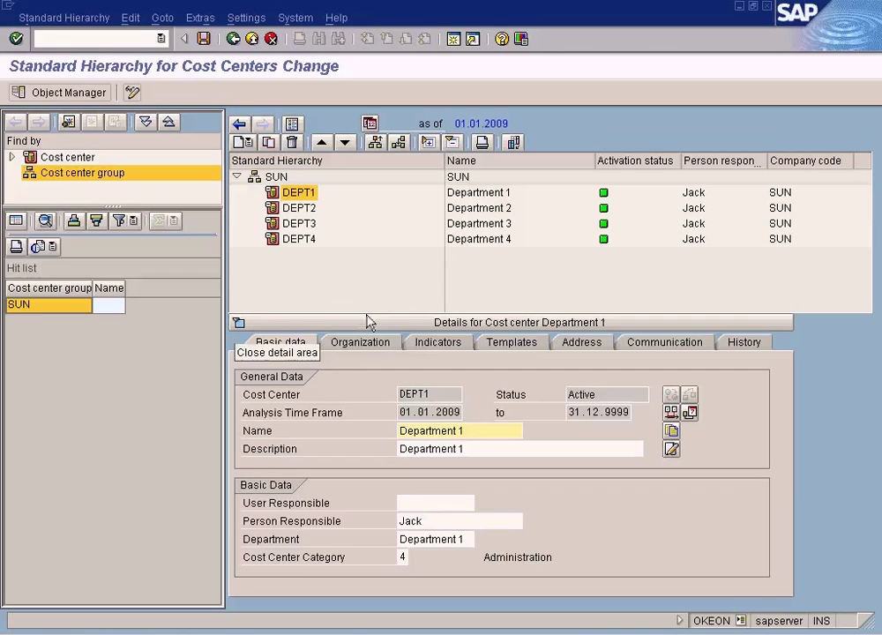
{"action": "right_click", "coordinate": [293, 200]}
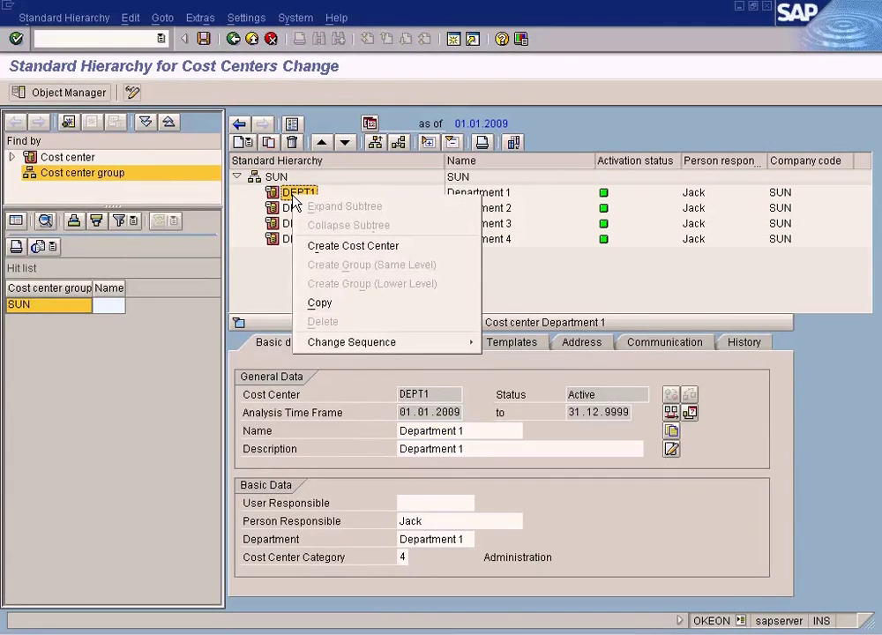
{"action": "left_click", "coordinate": [577, 132]}
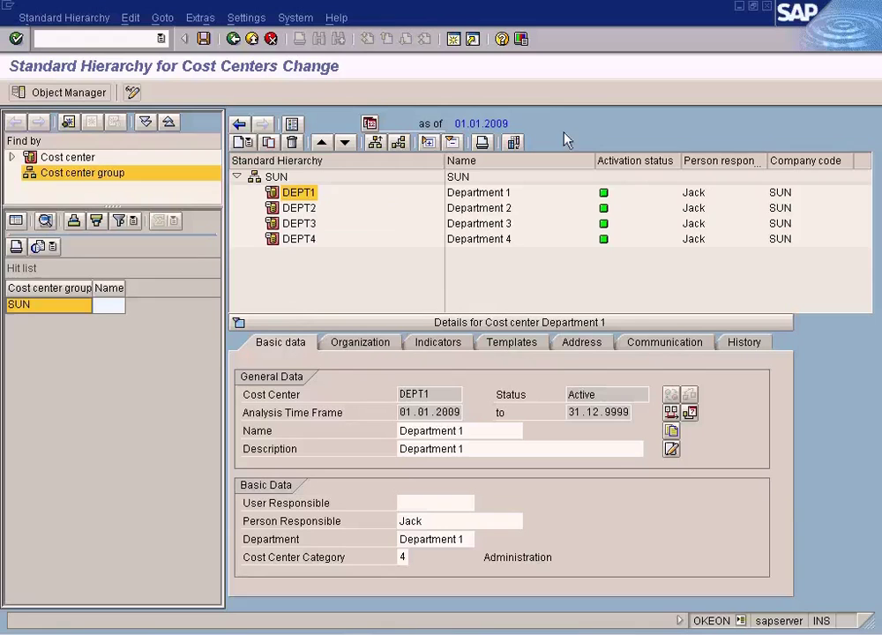
{"action": "left_click", "coordinate": [167, 19]}
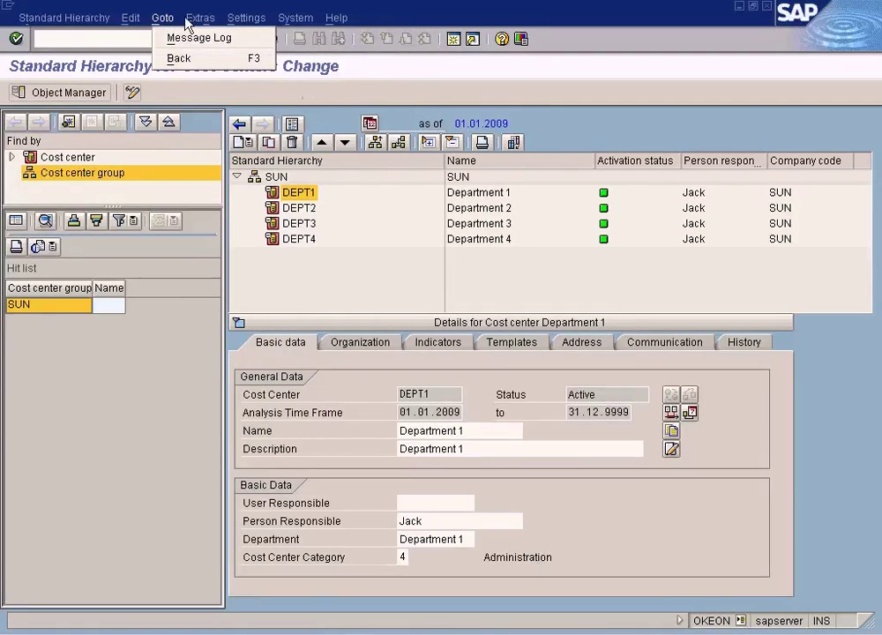
{"action": "mouse_move", "coordinate": [201, 19]}
{"action": "mouse_move", "coordinate": [134, 25]}
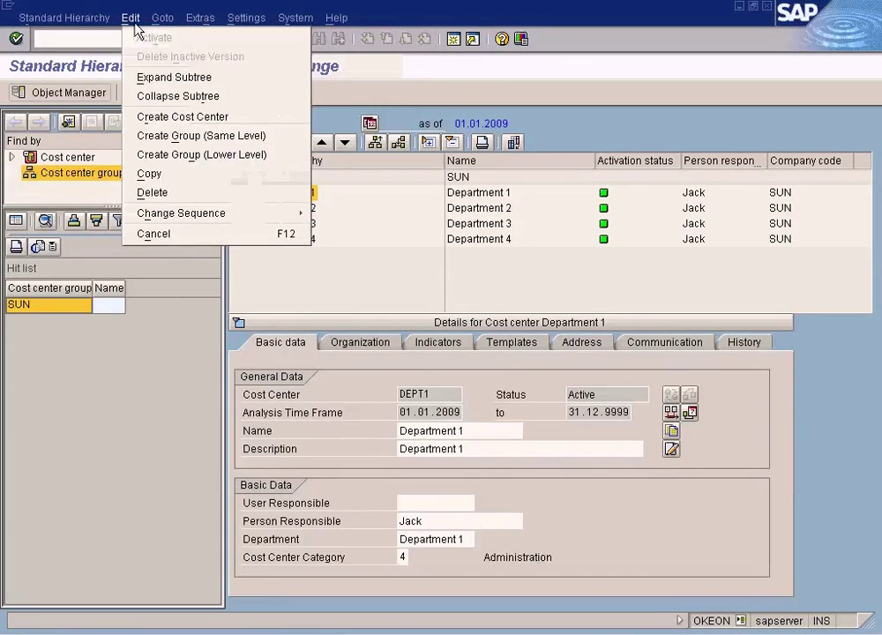
{"action": "left_click", "coordinate": [453, 85]}
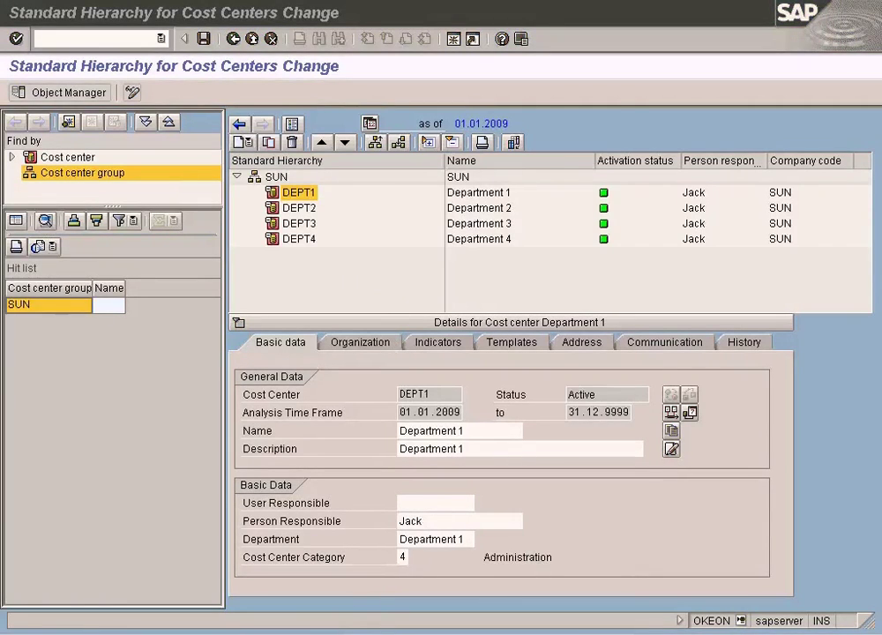
- View the hit list details of cost center group SUN and switch to the SAP Easy Access session
{"action": "key", "text": "F3"}
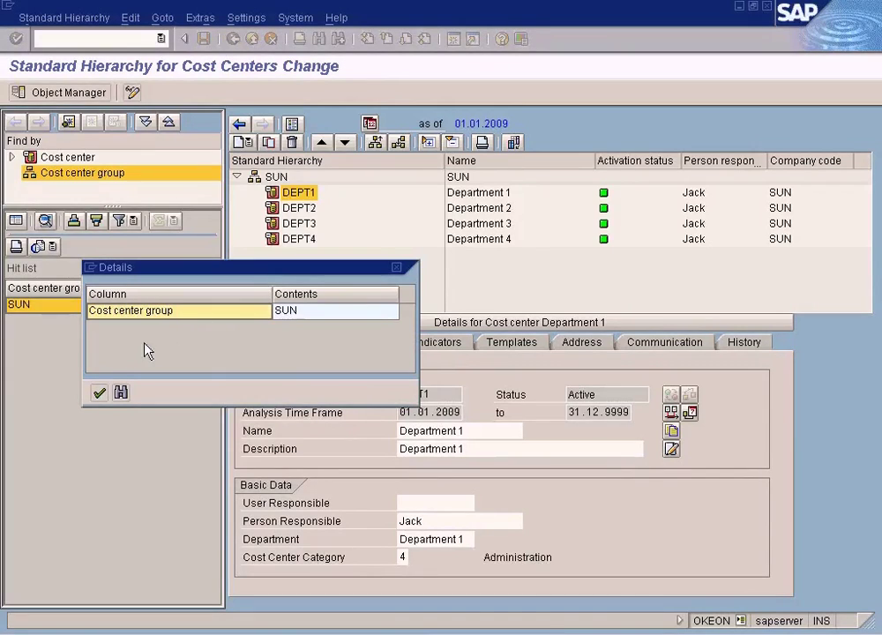
{"action": "left_click", "coordinate": [99, 391]}
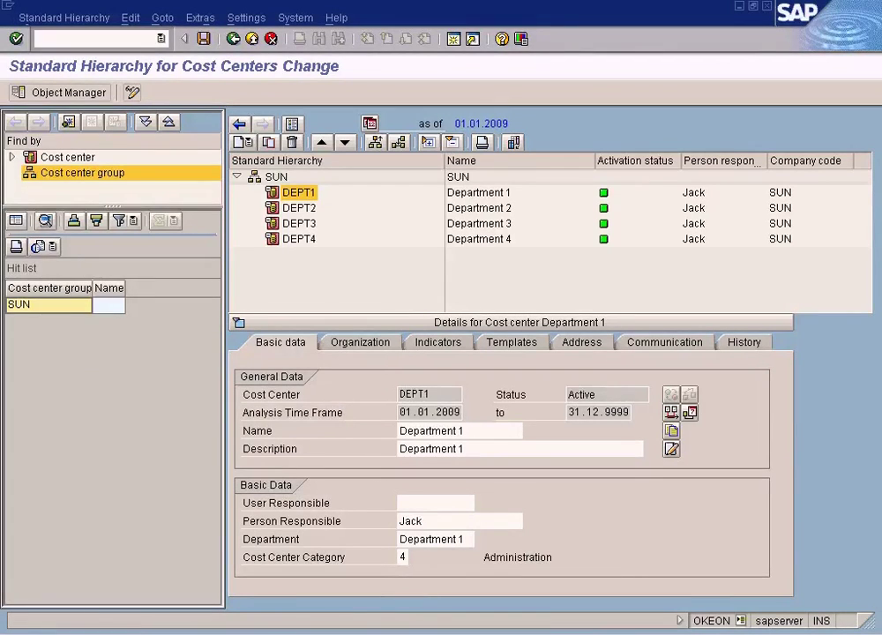
{"action": "left_click", "coordinate": [236, 634]}
{"action": "left_click", "coordinate": [233, 571]}
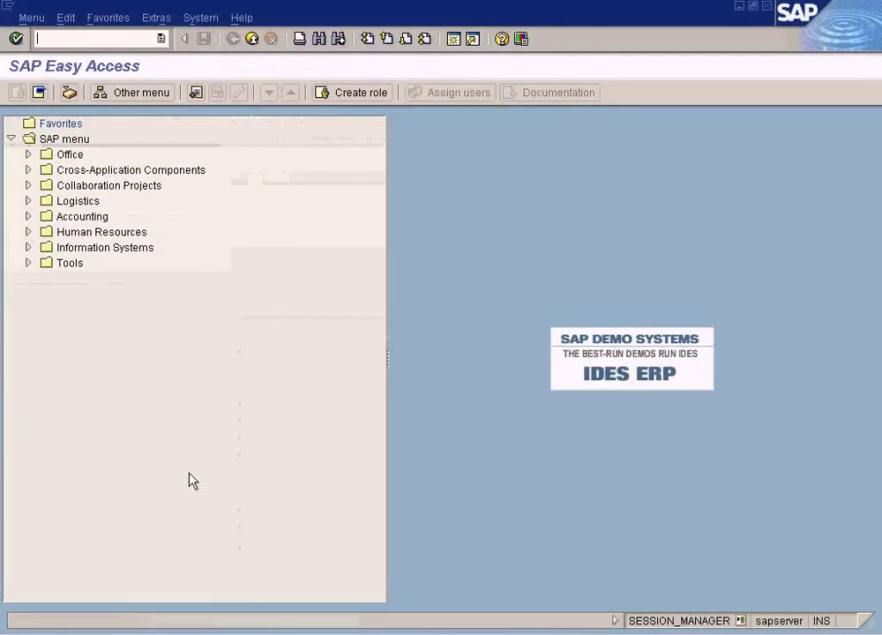
- Try to open cost center DEPT1 for change under Accounting > Controlling > Cost Center Accounting > Master Data > Cost Center > Individual Processing
{"action": "left_click", "coordinate": [27, 217]}
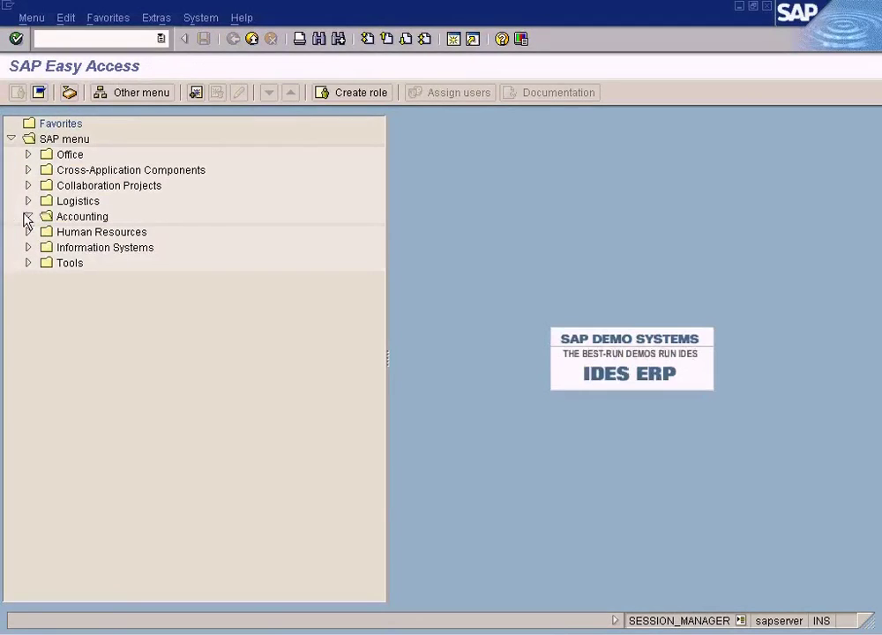
{"action": "left_click", "coordinate": [45, 262]}
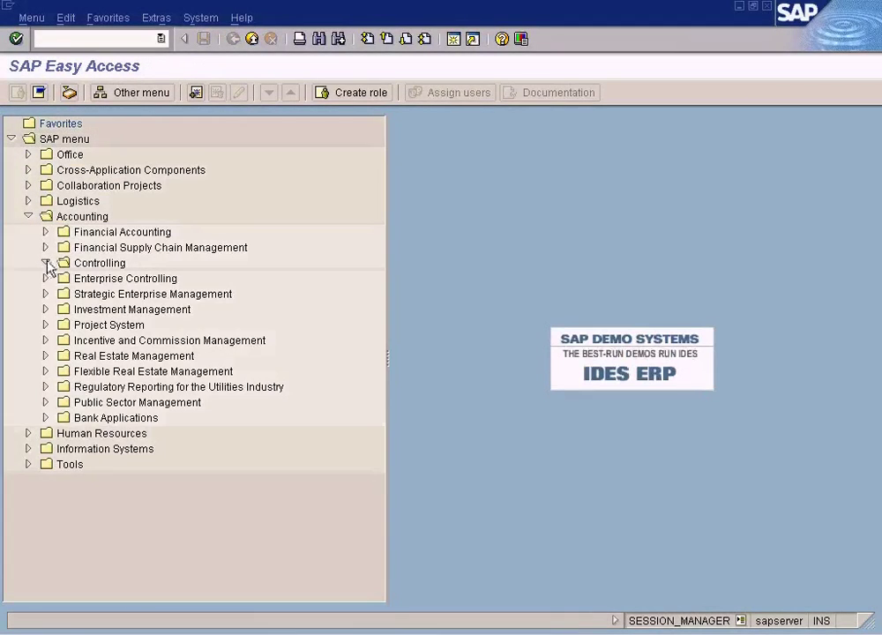
{"action": "left_click", "coordinate": [61, 295]}
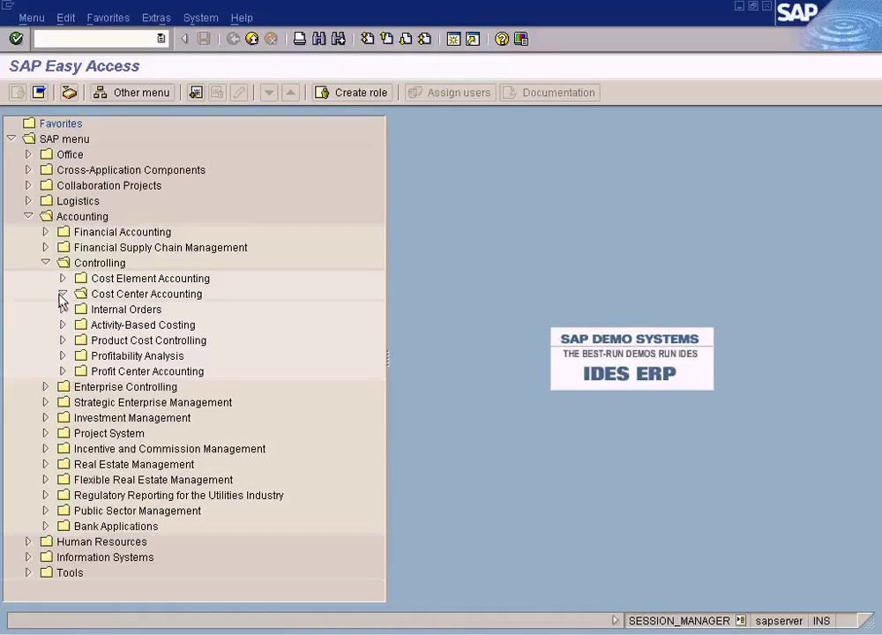
{"action": "left_click", "coordinate": [80, 309]}
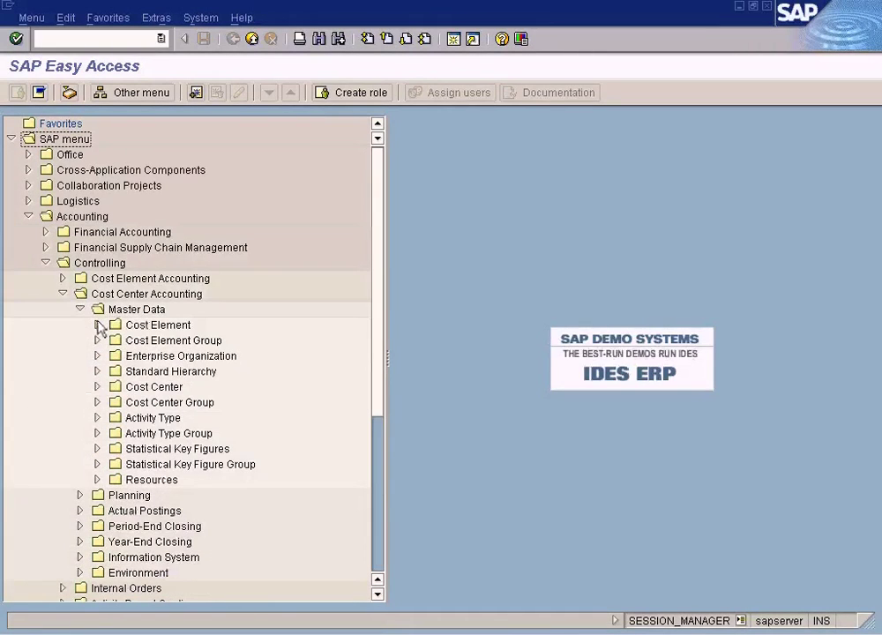
{"action": "left_click", "coordinate": [97, 386]}
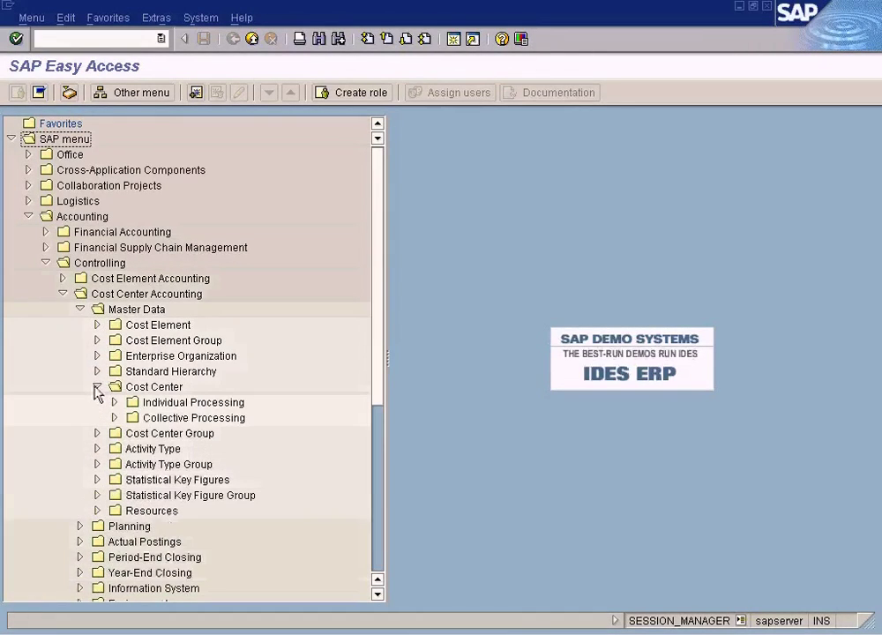
{"action": "left_click", "coordinate": [114, 402]}
{"action": "double_click", "coordinate": [189, 434]}
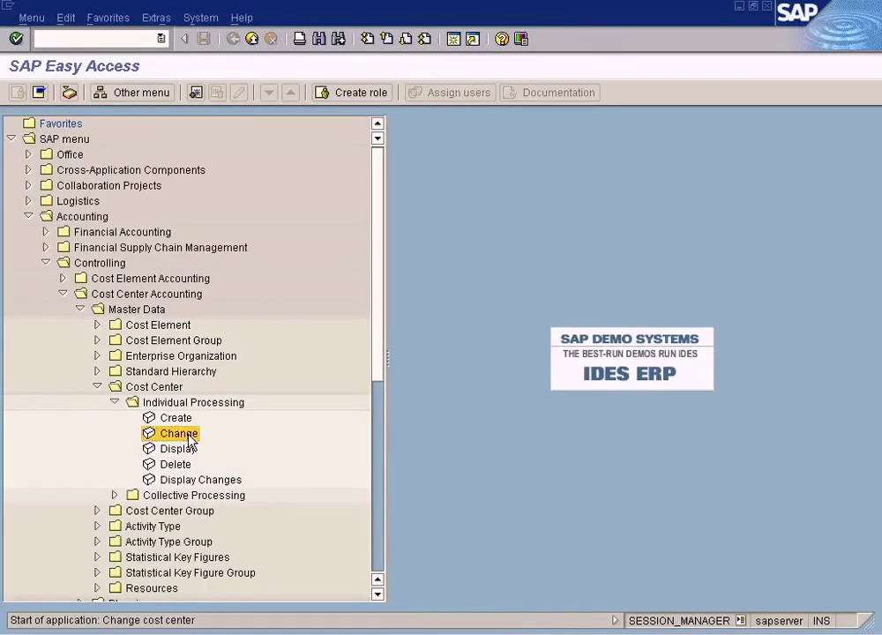
{"action": "key", "text": "Return"}
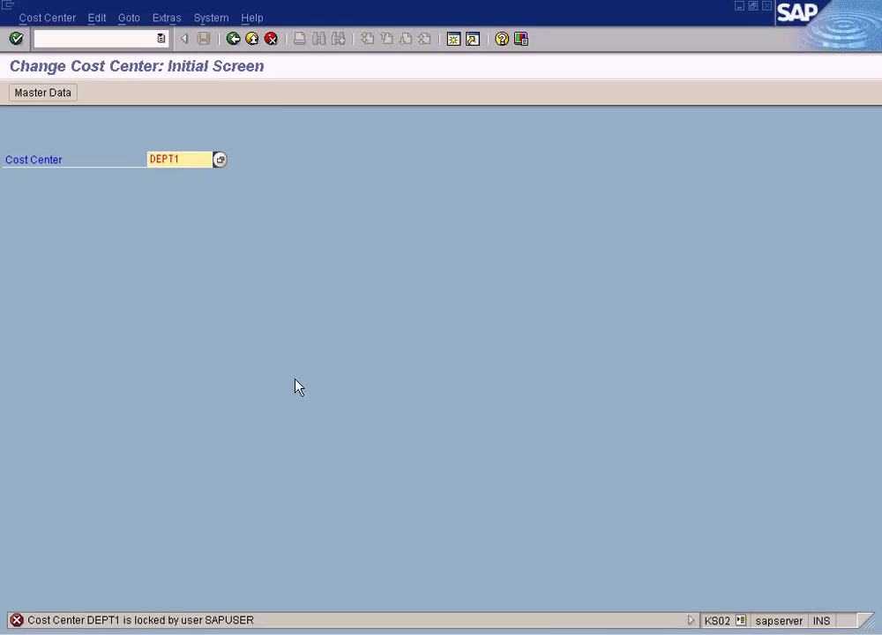
- Switch to the standard hierarchy session and look at the name and description of cost center DEPT1
{"action": "left_click", "coordinate": [243, 633]}
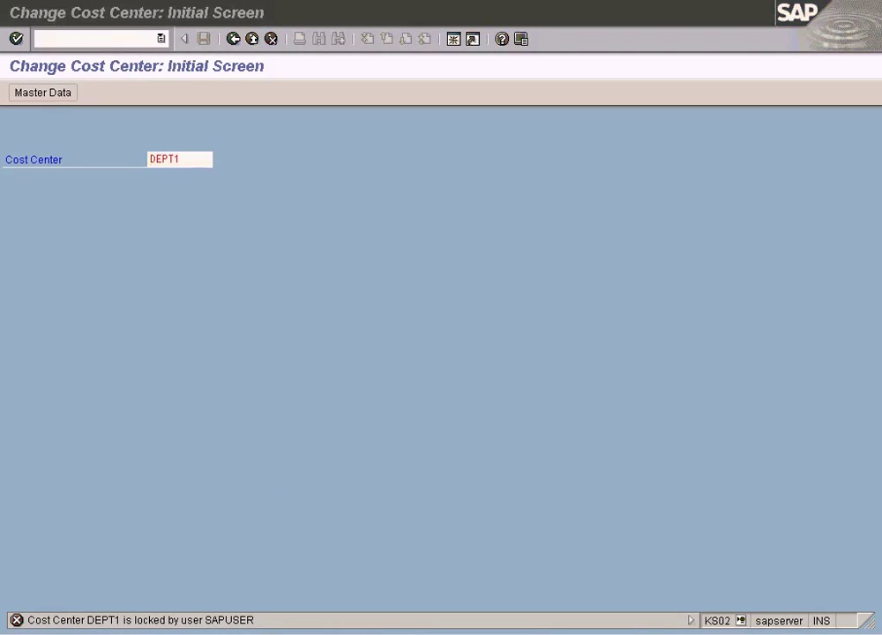
{"action": "left_click", "coordinate": [245, 609]}
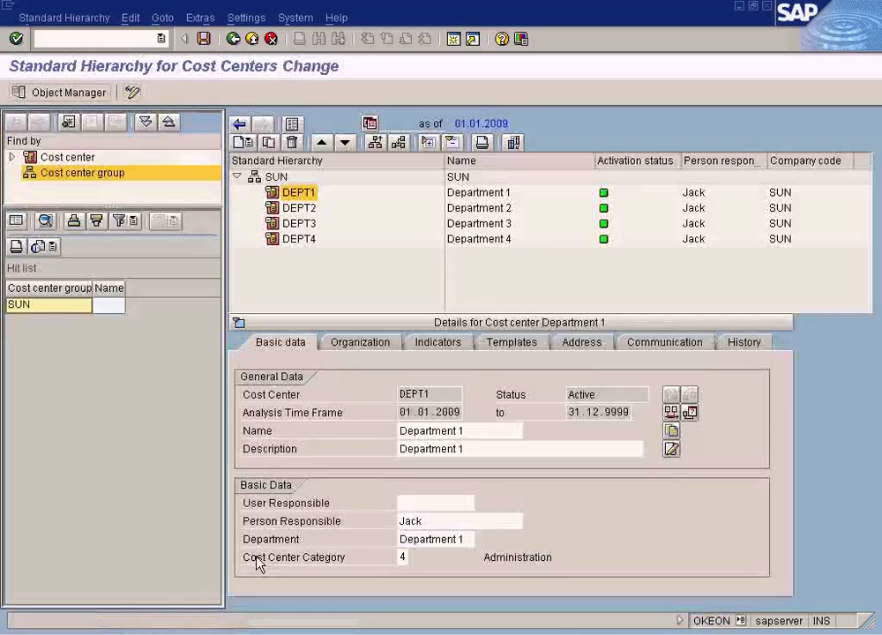
{"action": "left_click", "coordinate": [471, 434]}
{"action": "left_click", "coordinate": [472, 451]}
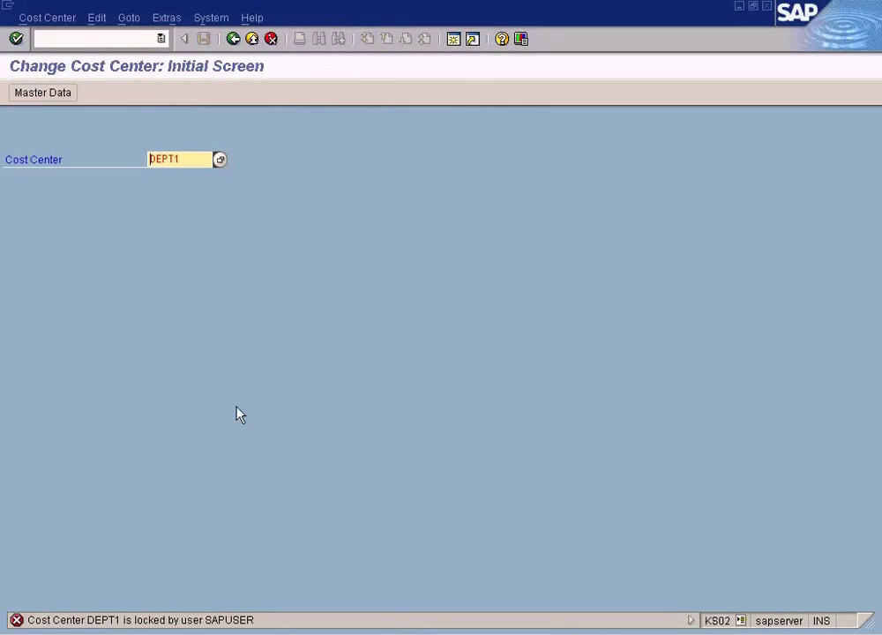
- Change from change mode to display mode for cost center DEPT1 and check its hierarchy area
{"action": "left_click", "coordinate": [65, 19]}
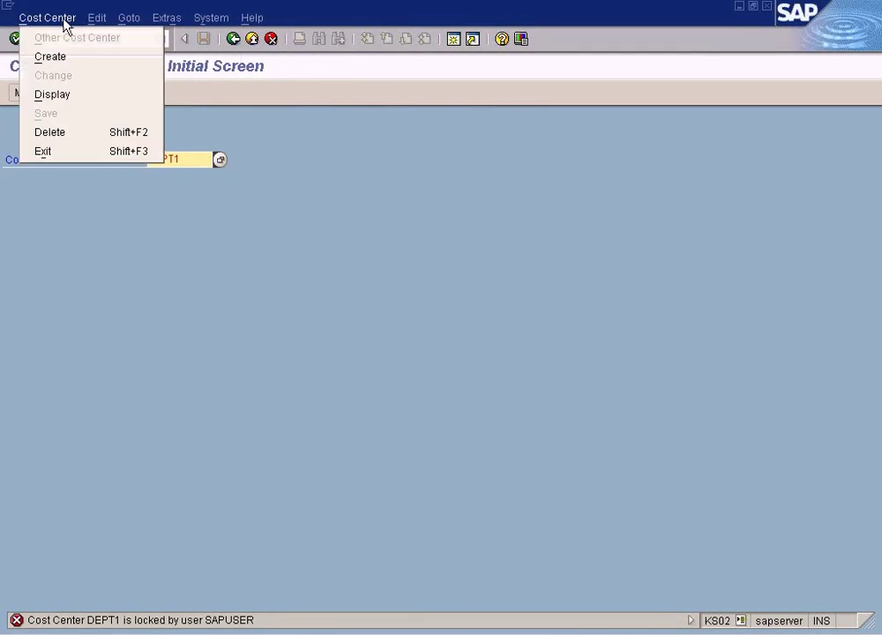
{"action": "left_click", "coordinate": [67, 94]}
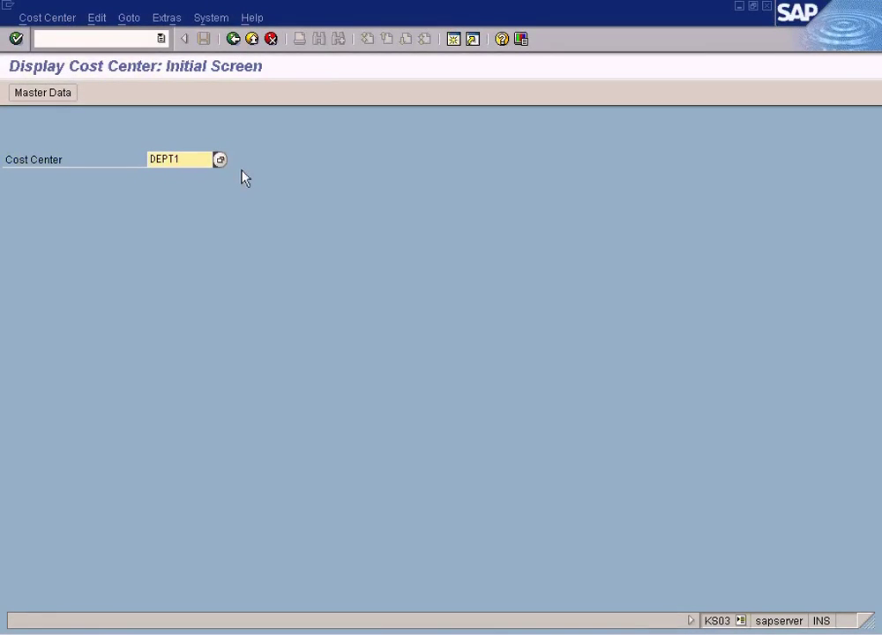
{"action": "key", "text": "Return"}
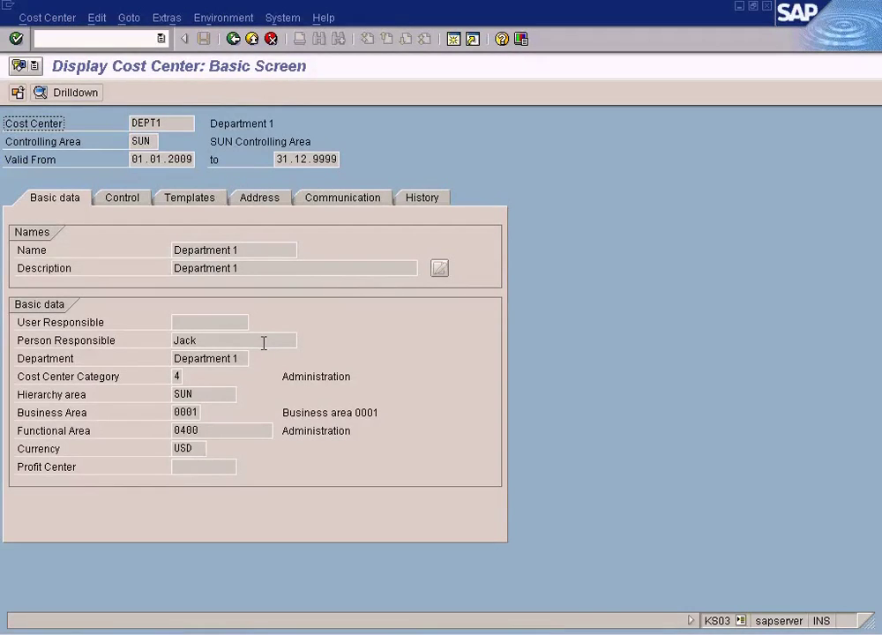
{"action": "left_click", "coordinate": [183, 394]}
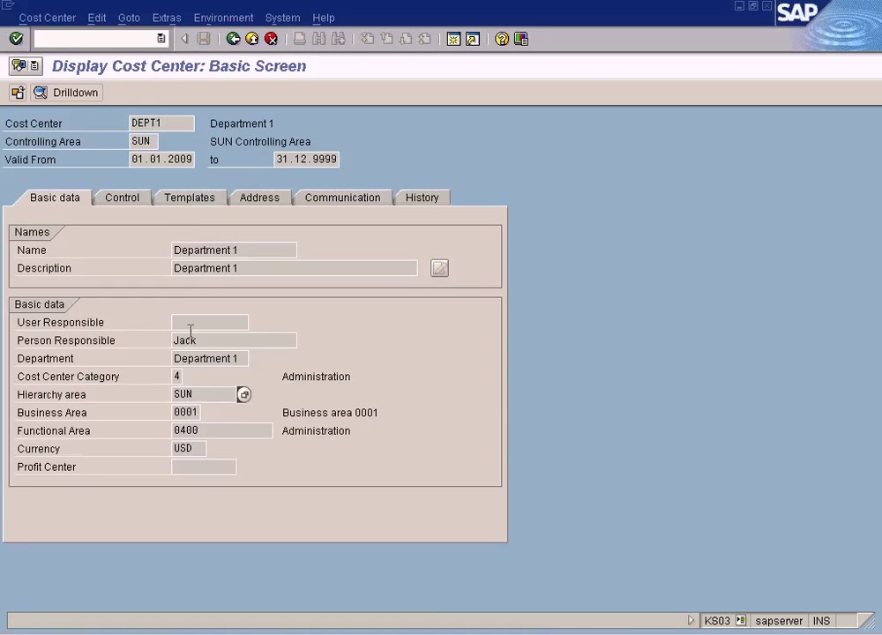
{"action": "double_click", "coordinate": [199, 394]}
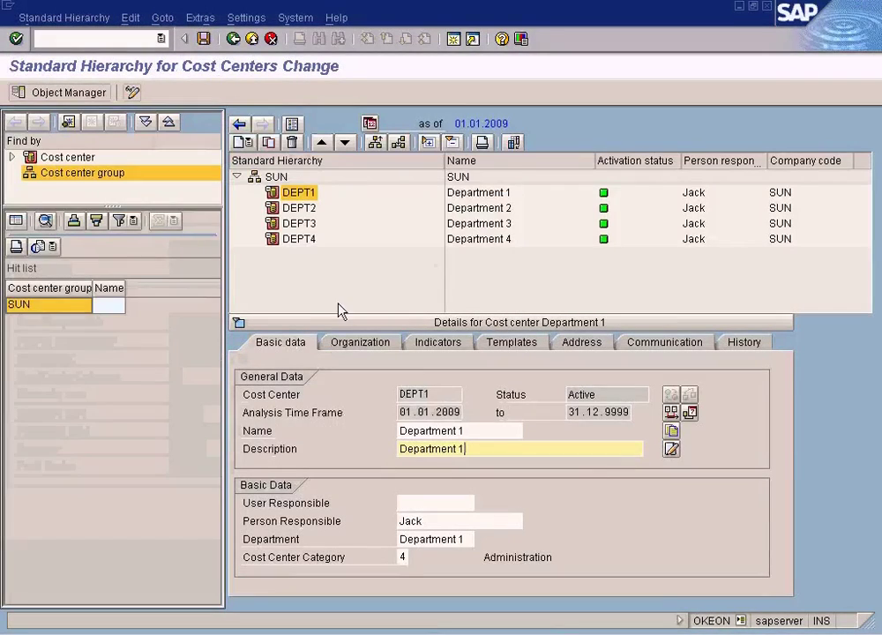
- Create a lower-level group under the SUN node of the standard hierarchy and open the new group's details
{"action": "left_click", "coordinate": [278, 178]}
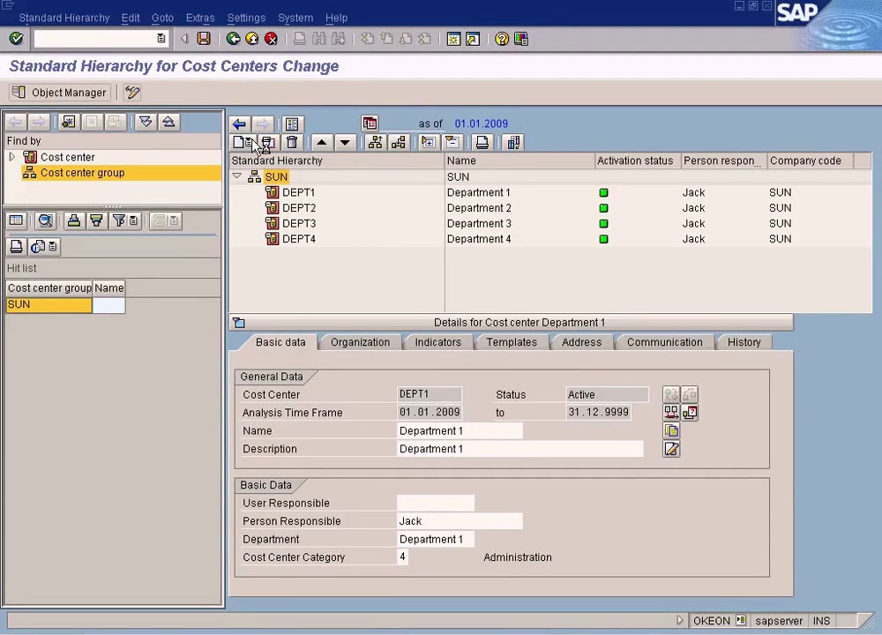
{"action": "key", "text": "shift+F10"}
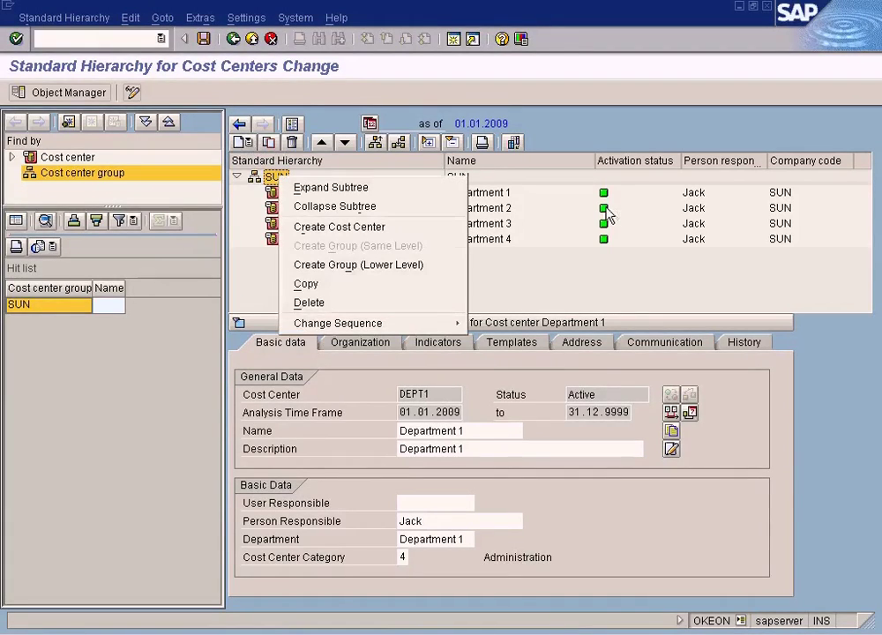
{"action": "left_click", "coordinate": [617, 139]}
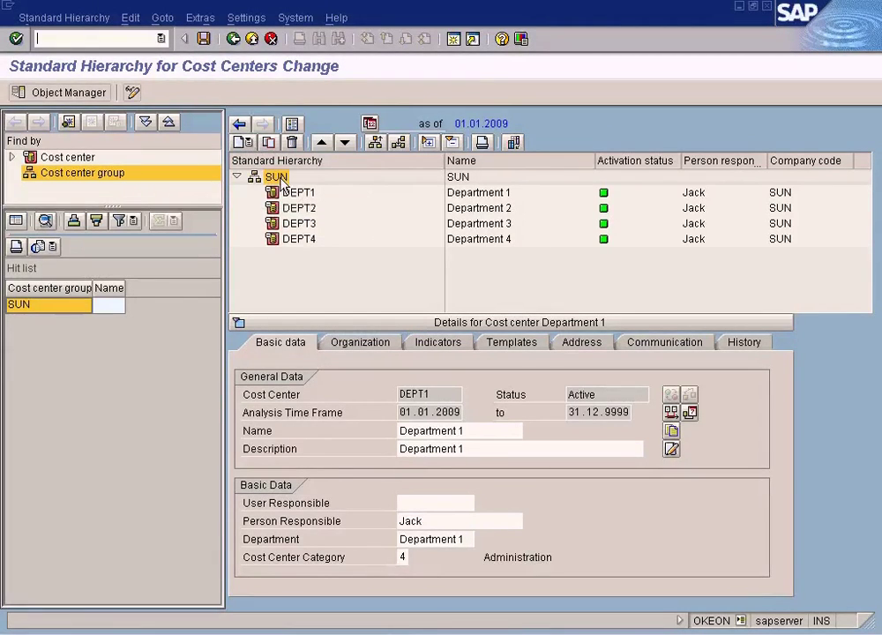
{"action": "left_click", "coordinate": [255, 145]}
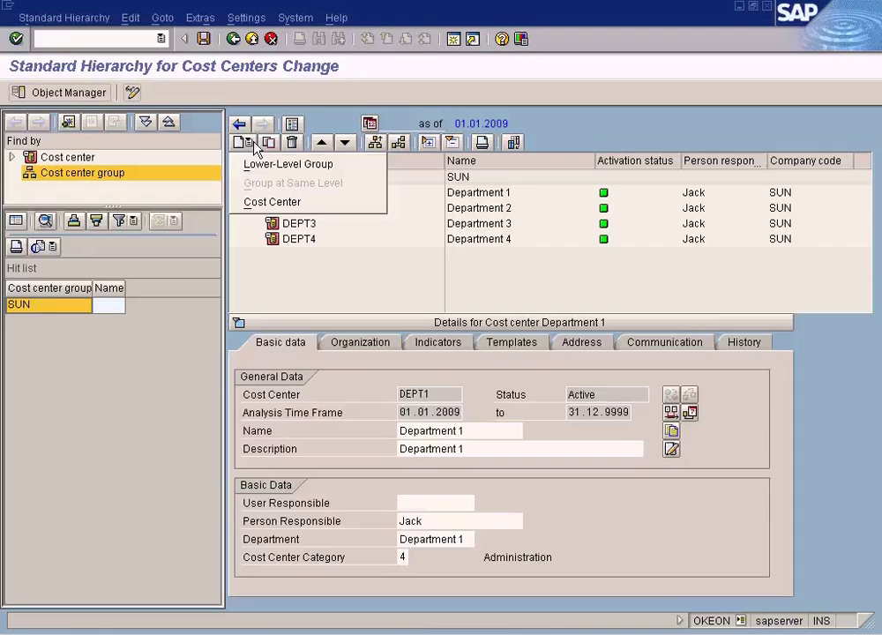
{"action": "left_click", "coordinate": [263, 164]}
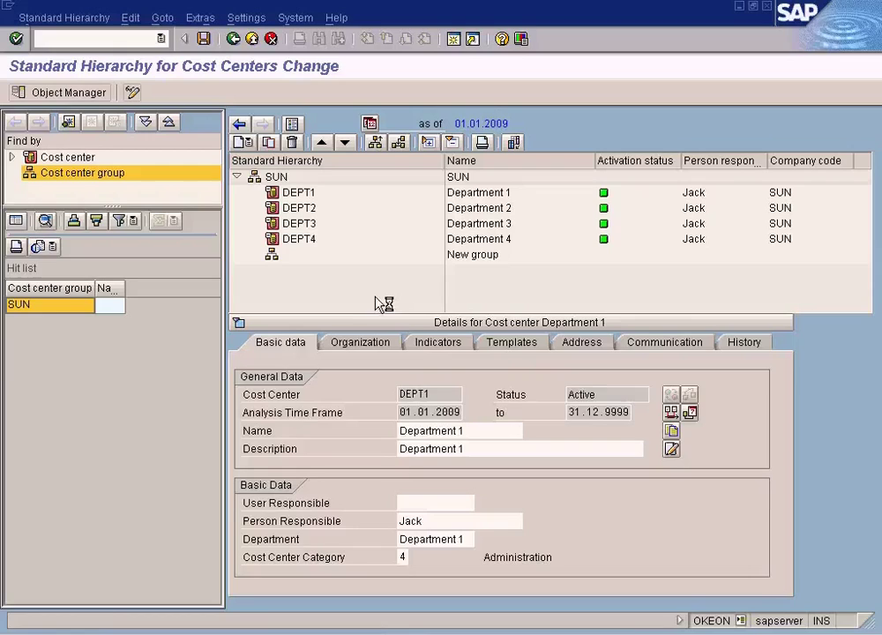
{"action": "left_click", "coordinate": [273, 258]}
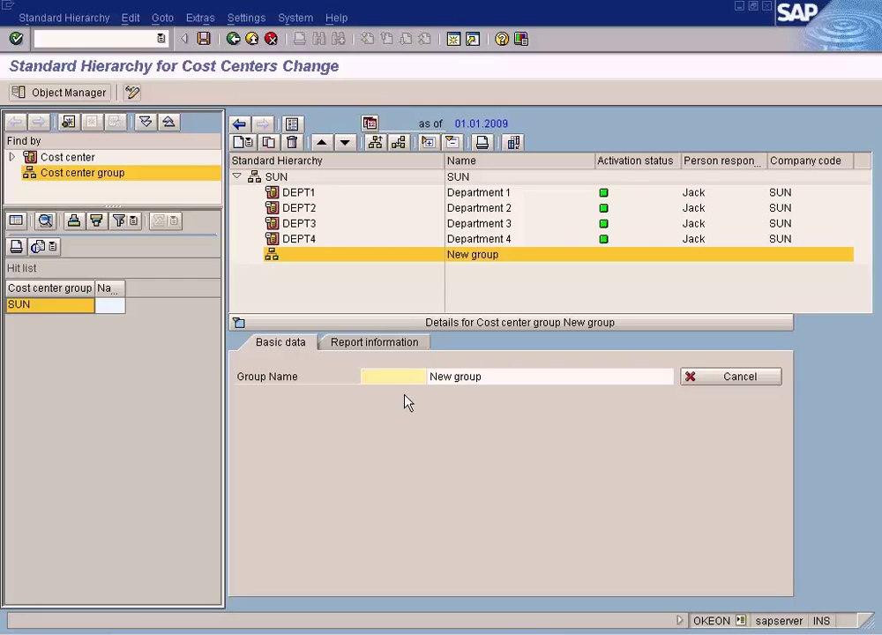
- Name the new cost center group Gen and describe it as General Departments
{"action": "type", "text": "Gen"}
{"action": "key", "text": "Tab"}
{"action": "type", "text": "G"}
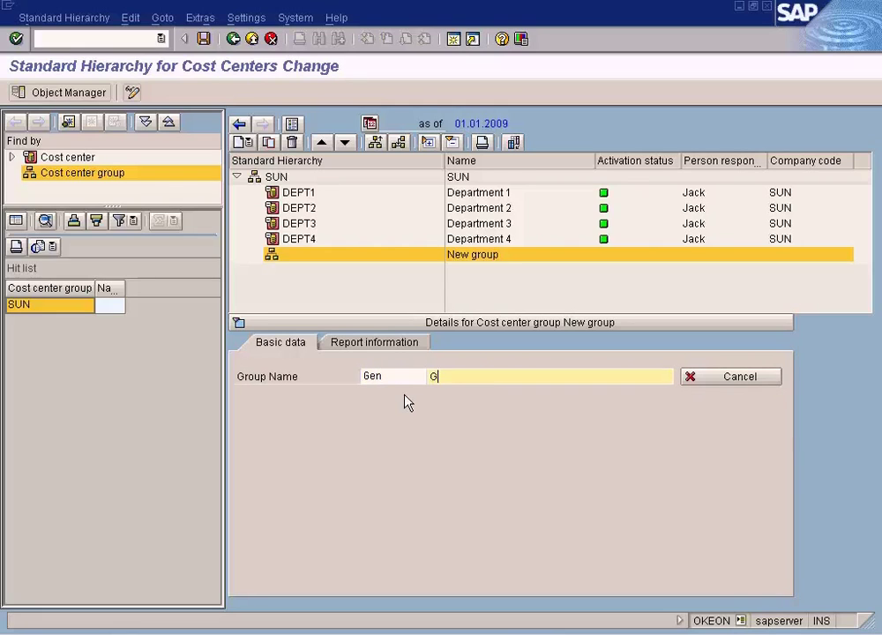
{"action": "type", "text": "eneral Departm"}
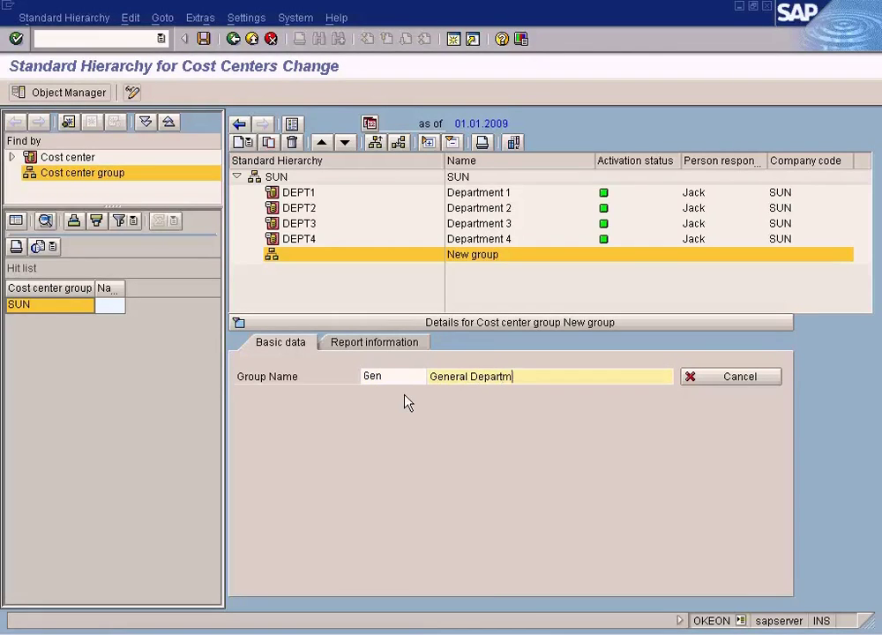
{"action": "type", "text": "ents"}
{"action": "key", "text": "Return"}
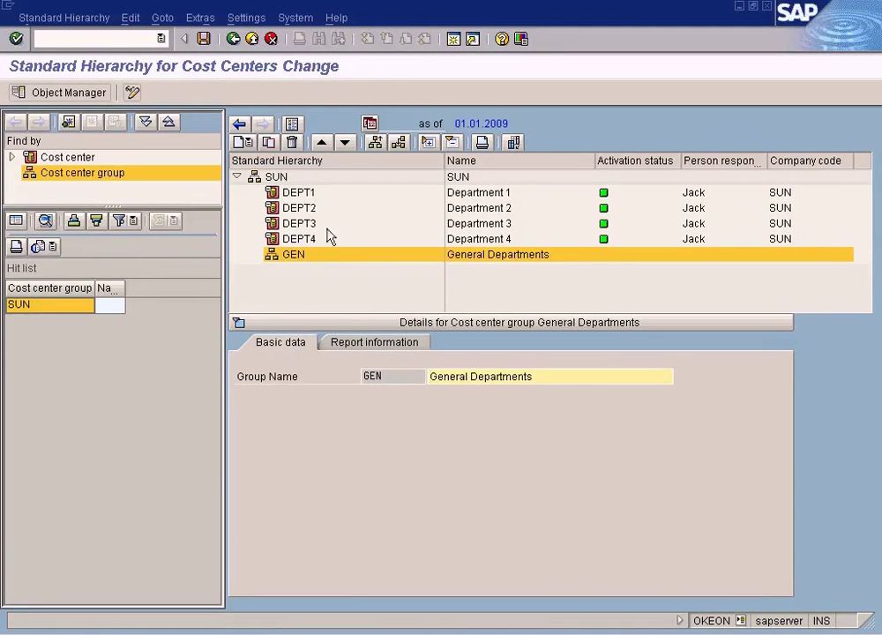
- Move cost center DEPT1 into the GEN group and save the standard hierarchy
{"action": "left_click_drag", "start_coordinate": [309, 196], "coordinate": [292, 259]}
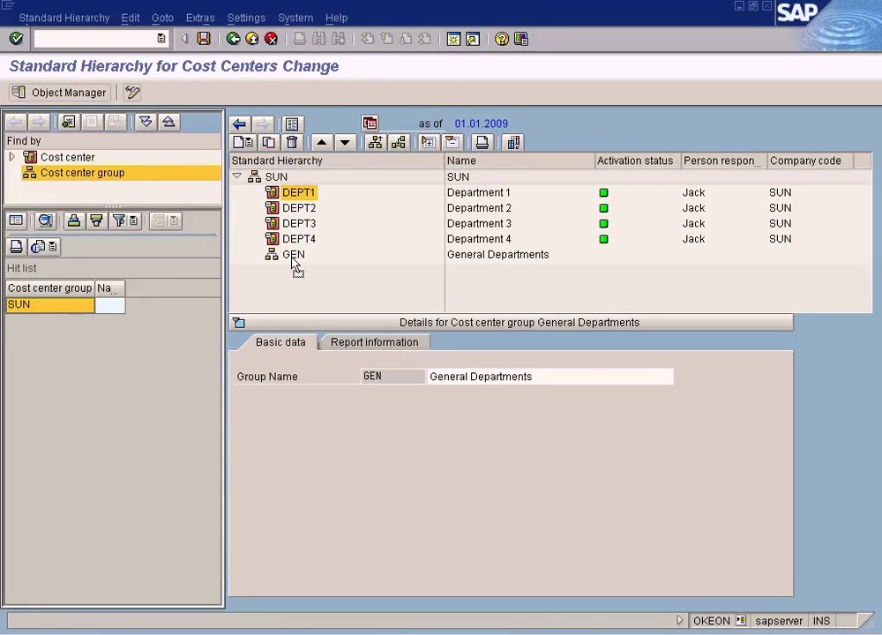
{"action": "left_click_drag", "start_coordinate": [291, 258], "coordinate": [300, 260]}
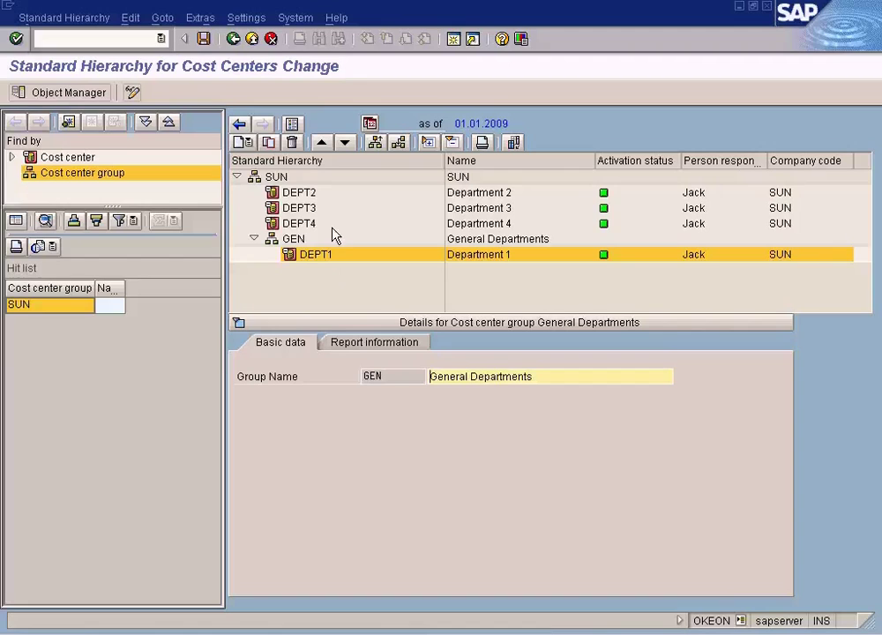
{"action": "left_click", "coordinate": [204, 39]}
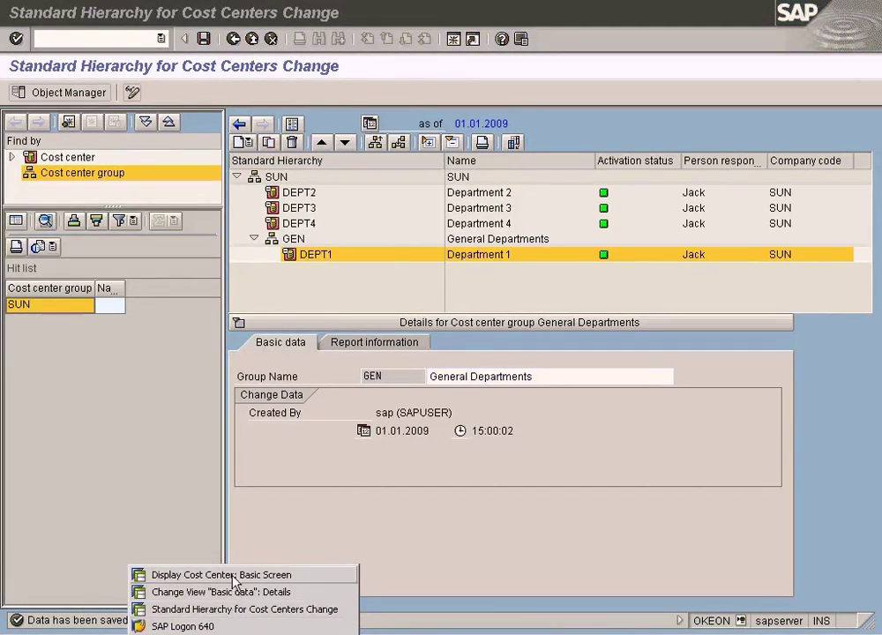
- Switch to the cost center display session, reload DEPT1 and check its hierarchy area
{"action": "left_click", "coordinate": [203, 575]}
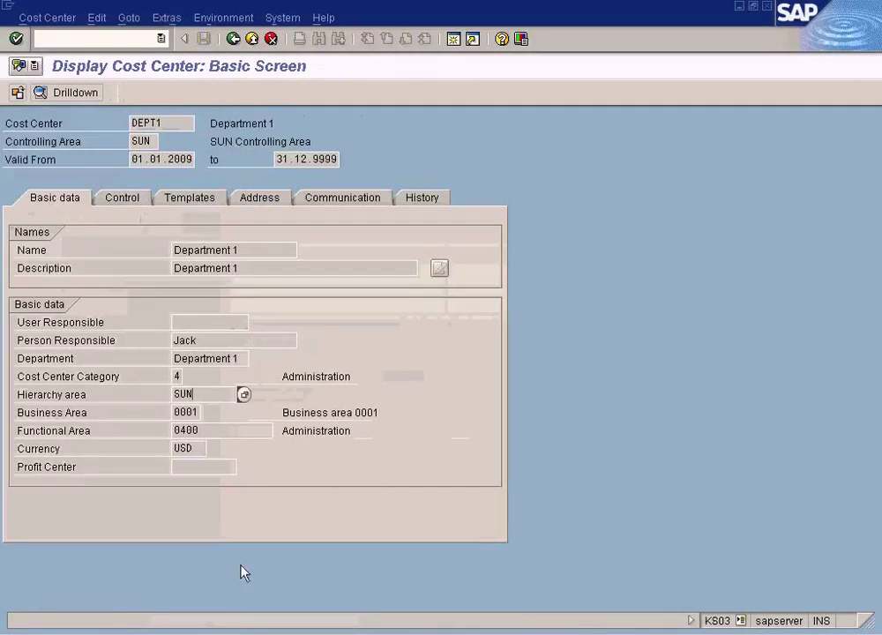
{"action": "left_click", "coordinate": [235, 41]}
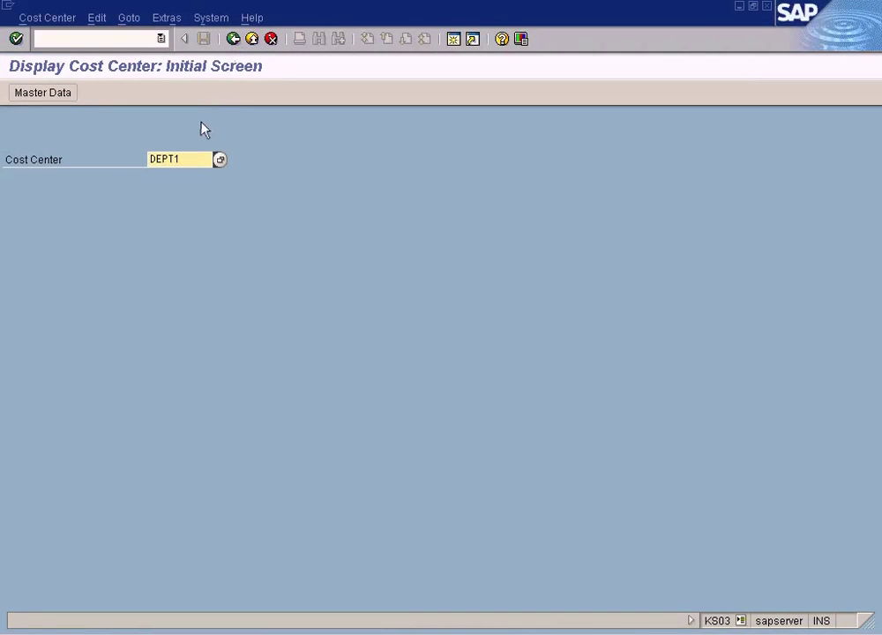
{"action": "key", "text": "Return"}
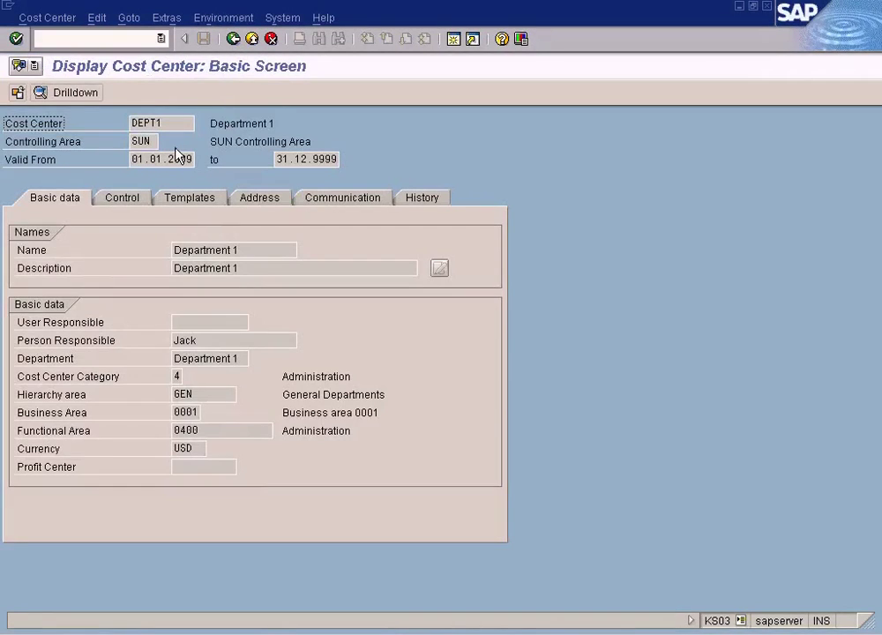
{"action": "left_click", "coordinate": [199, 392]}
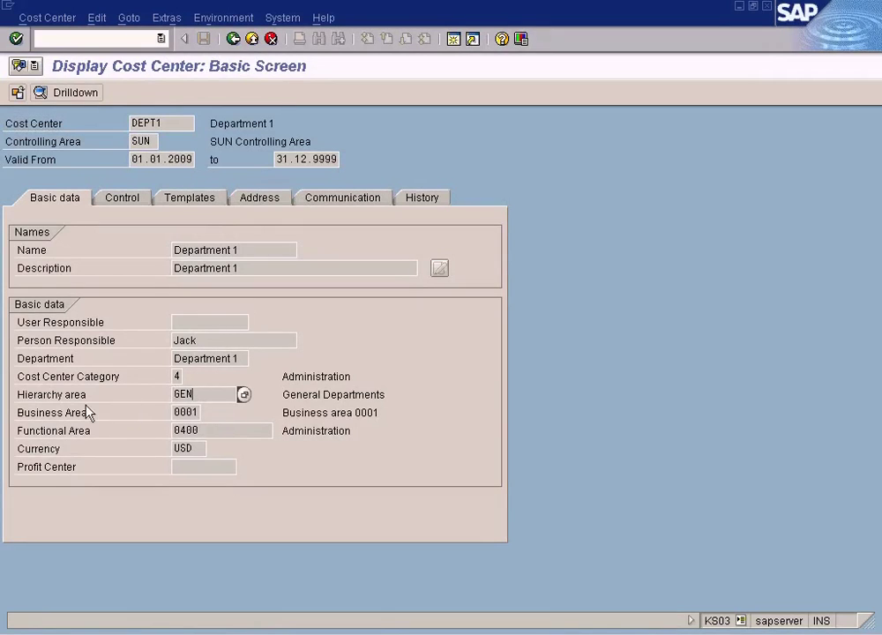
{"action": "left_click_drag", "start_coordinate": [201, 394], "coordinate": [155, 391]}
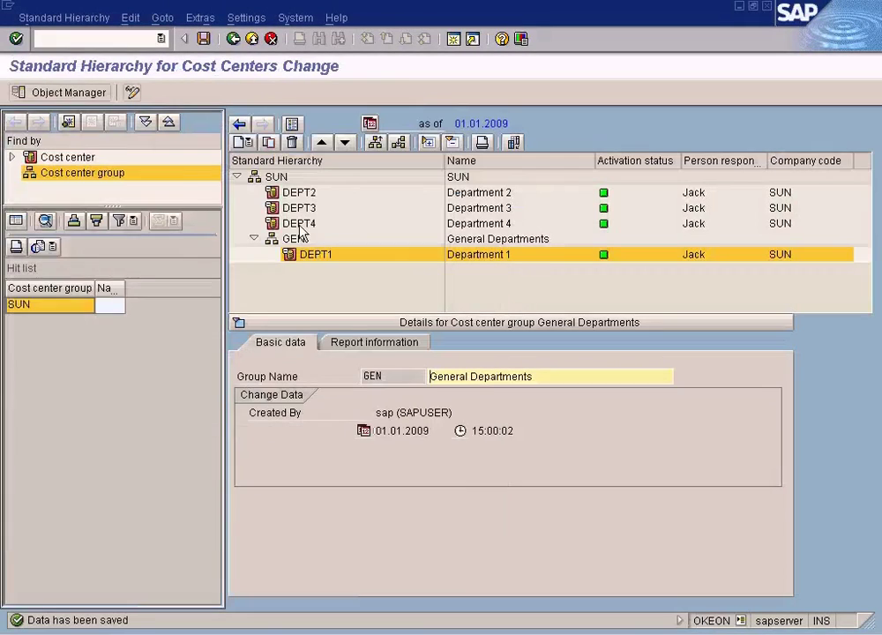
- Compare the SUN node in the standard hierarchy with the hierarchy area on DEPT1's cost center display
{"action": "left_click", "coordinate": [277, 177]}
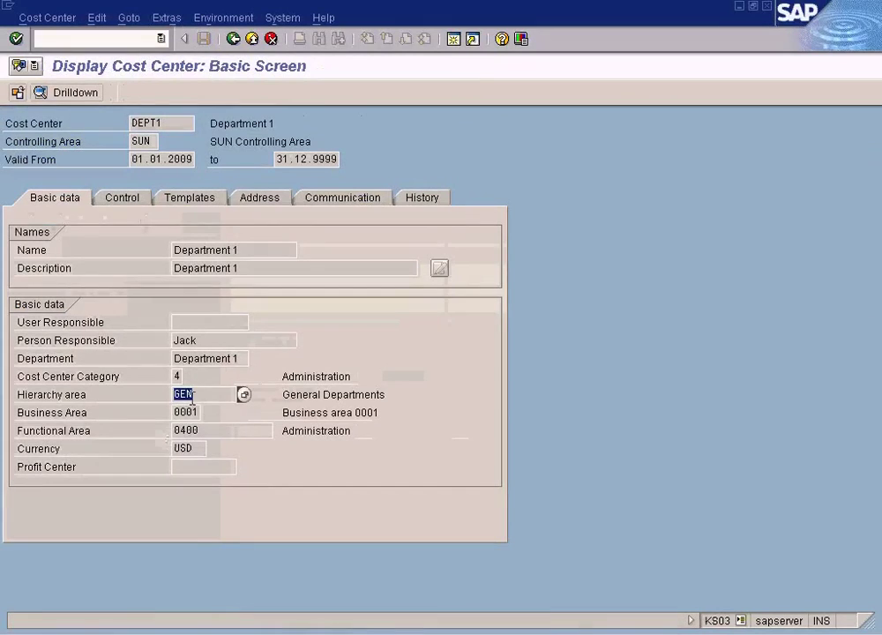
{"action": "left_click", "coordinate": [194, 396]}
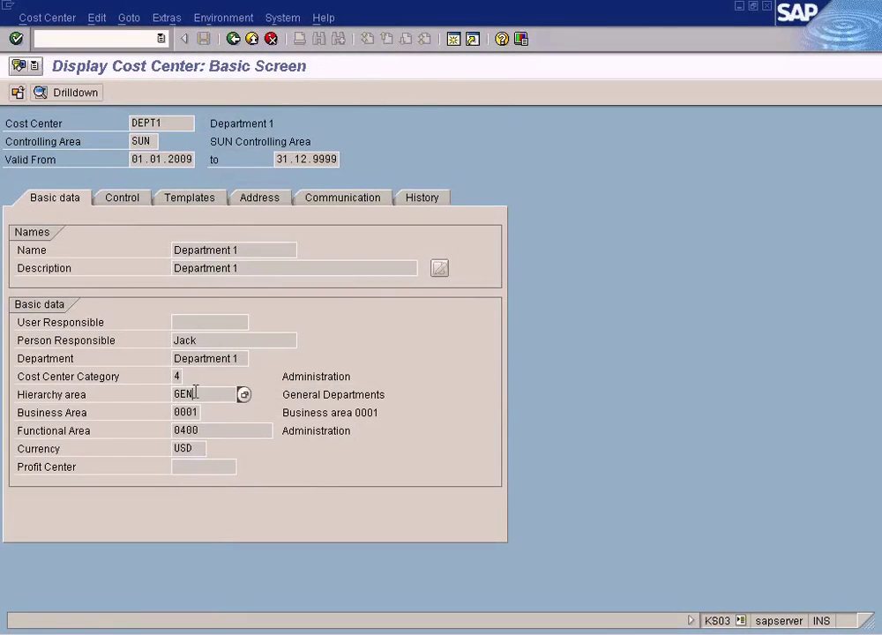
{"action": "double_click", "coordinate": [195, 395]}
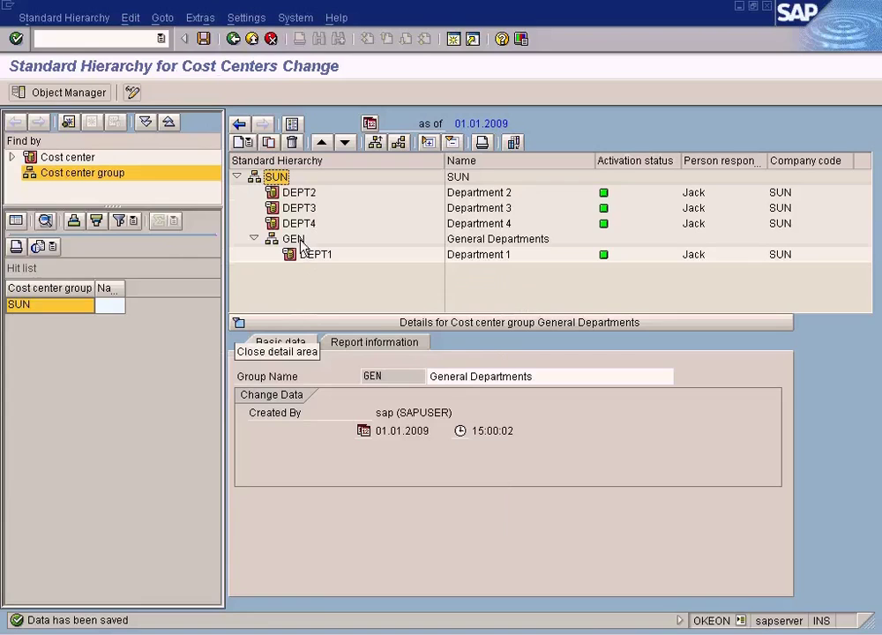
- Examine the placement of cost center DEPT1 under the GEN group and of GEN under the SUN node
{"action": "left_click", "coordinate": [304, 255]}
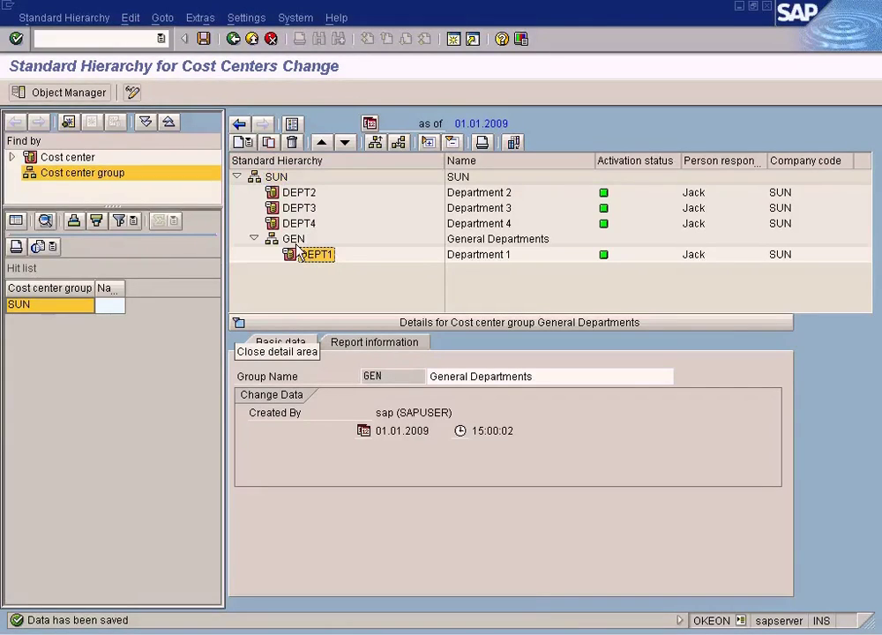
{"action": "left_click", "coordinate": [292, 239]}
{"action": "left_click", "coordinate": [279, 178]}
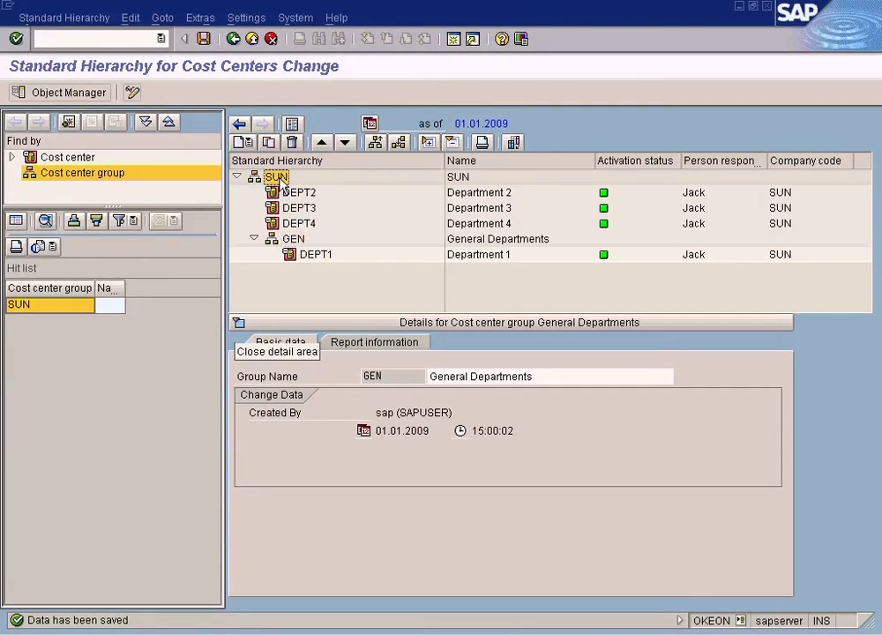
{"action": "left_click", "coordinate": [293, 239]}
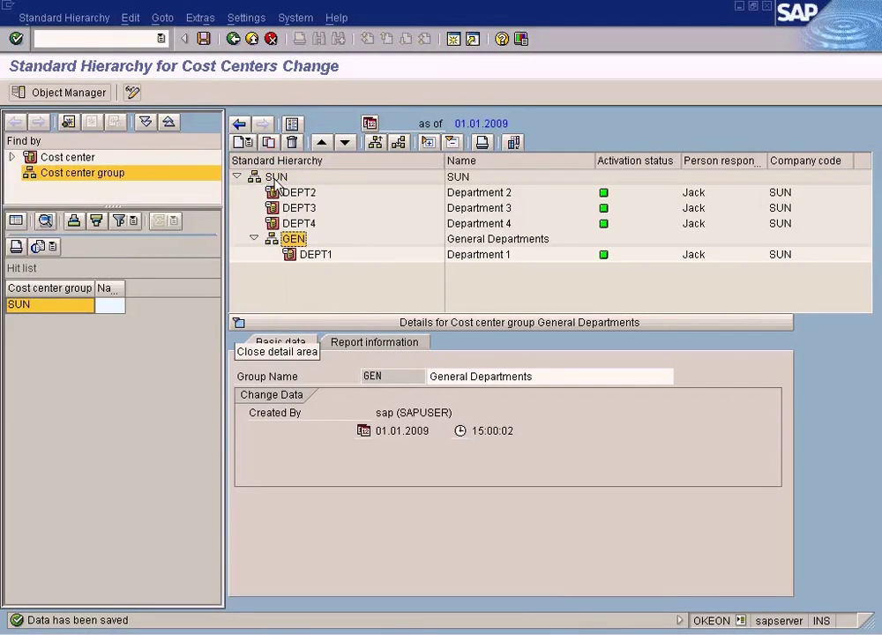
{"action": "left_click", "coordinate": [306, 250]}
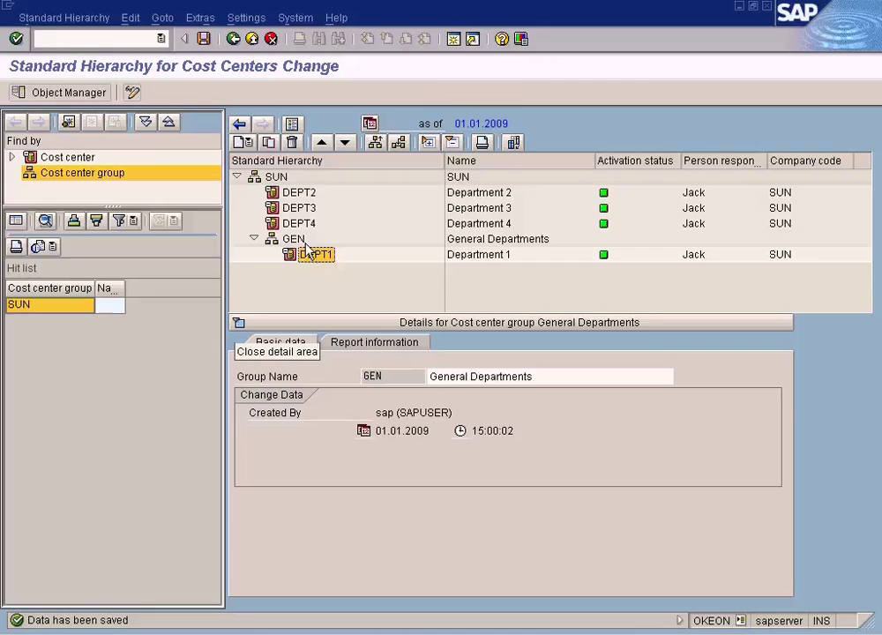
{"action": "left_click", "coordinate": [294, 239]}
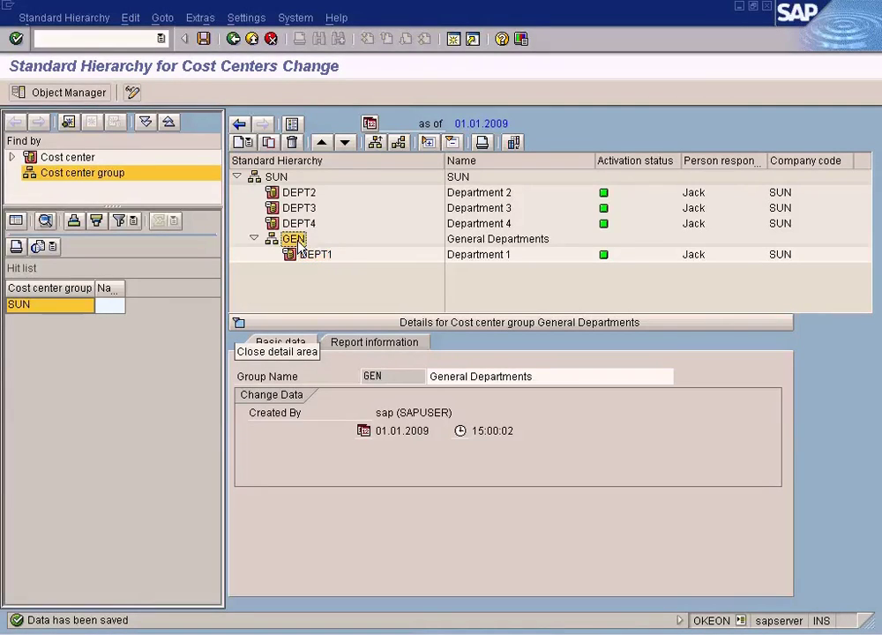
{"action": "left_click", "coordinate": [280, 179]}
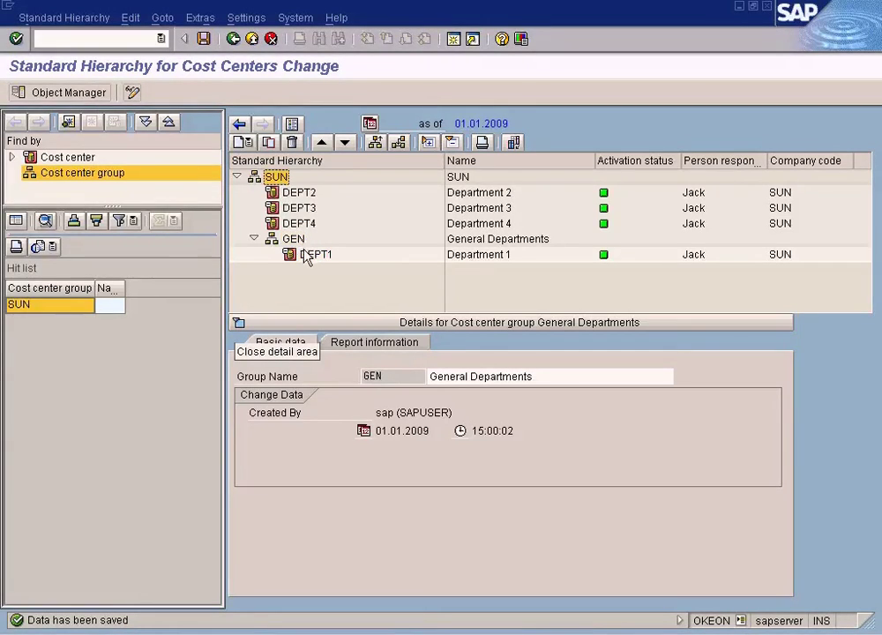
{"action": "left_click", "coordinate": [294, 239]}
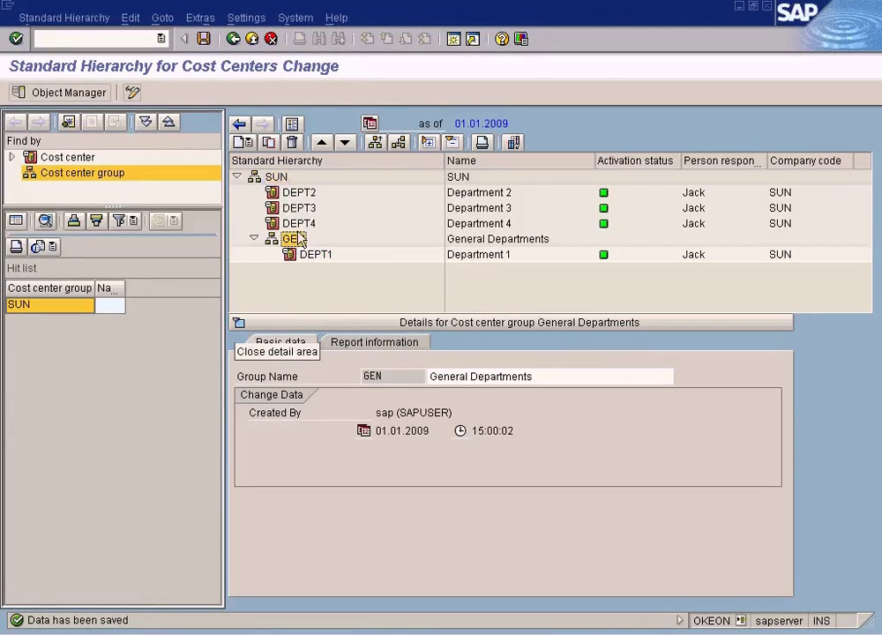
{"action": "left_click", "coordinate": [276, 178]}
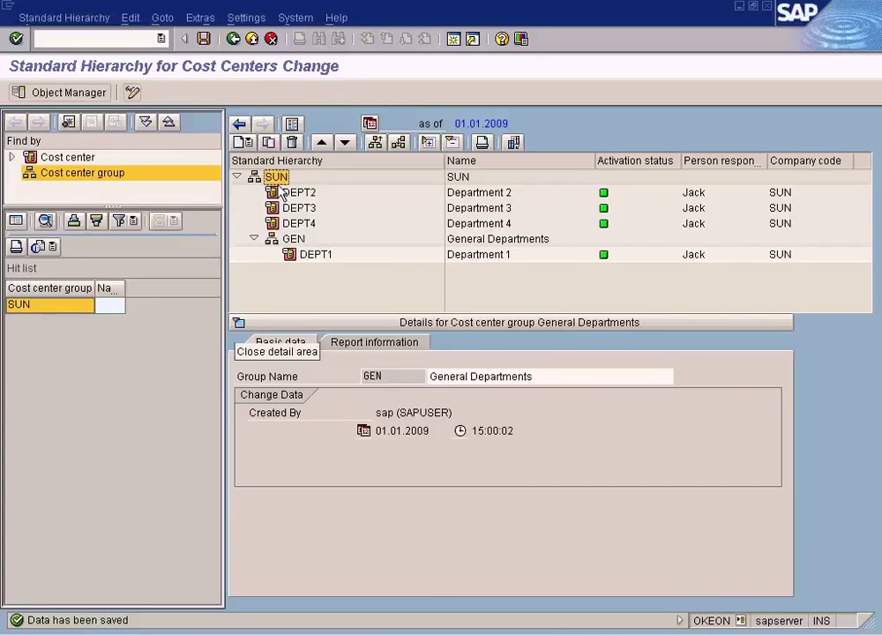
{"action": "double_click", "coordinate": [300, 254]}
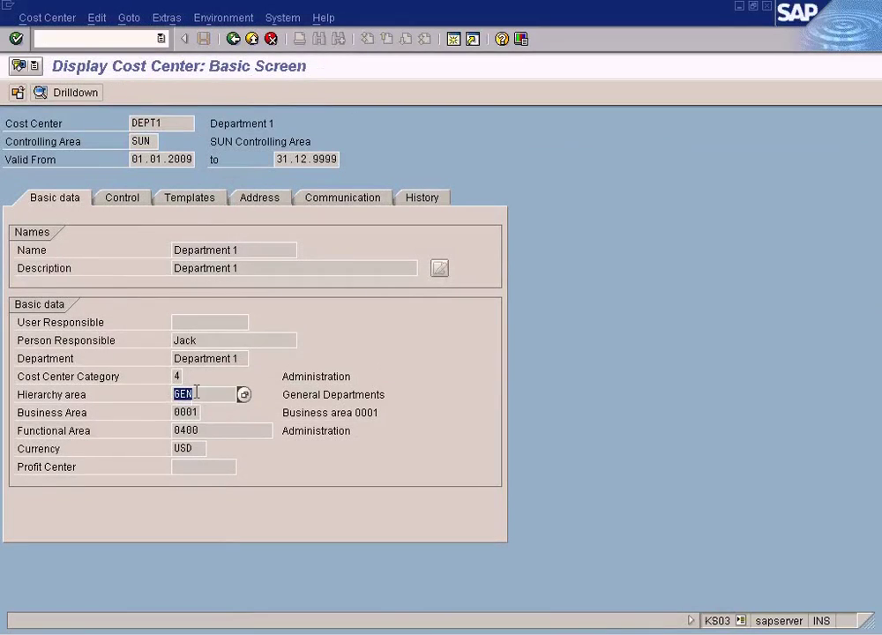
- Look up the cost center groups selectable as DEPT1's hierarchy area, then close the list without choosing one
{"action": "left_click", "coordinate": [241, 396]}
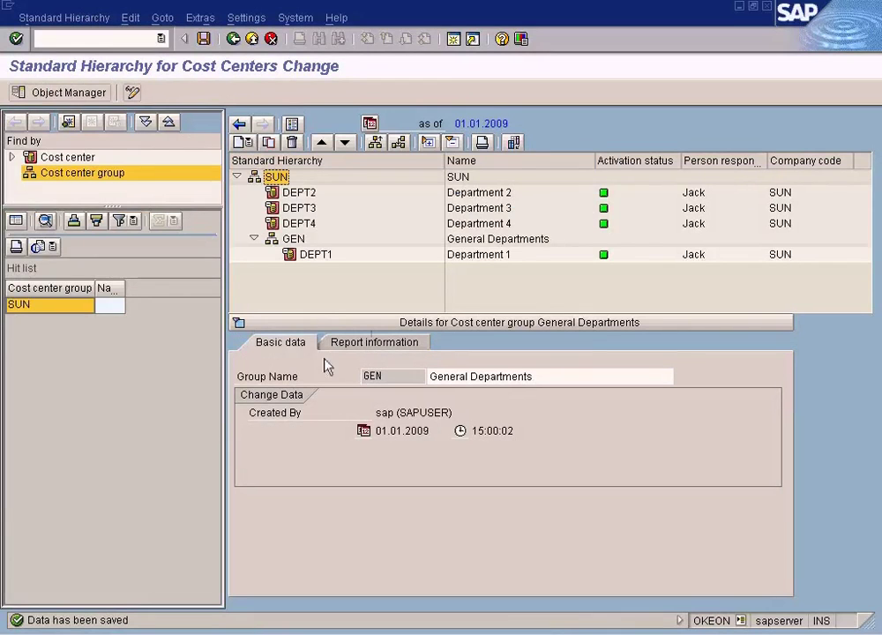
{"action": "key", "text": "F3"}
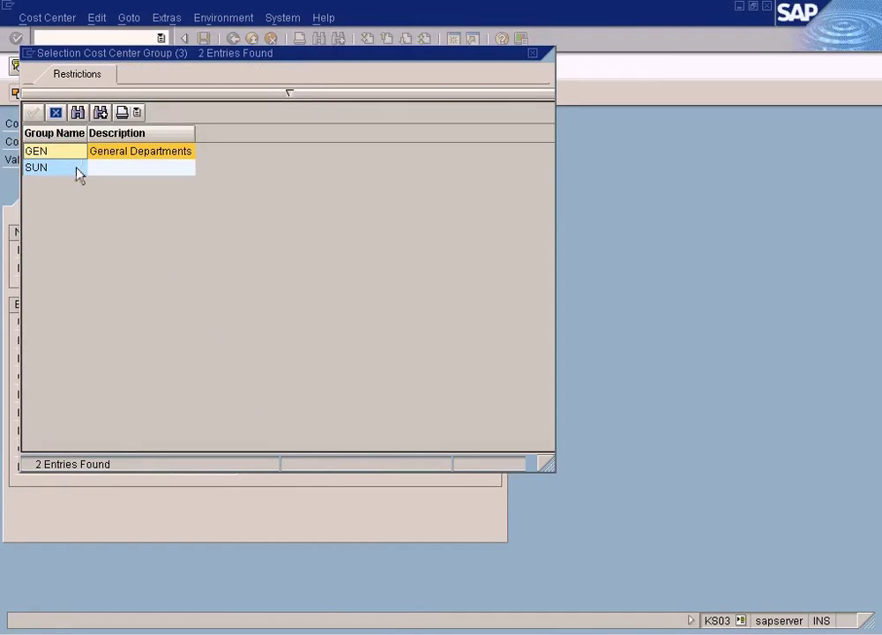
{"action": "left_click", "coordinate": [532, 55]}
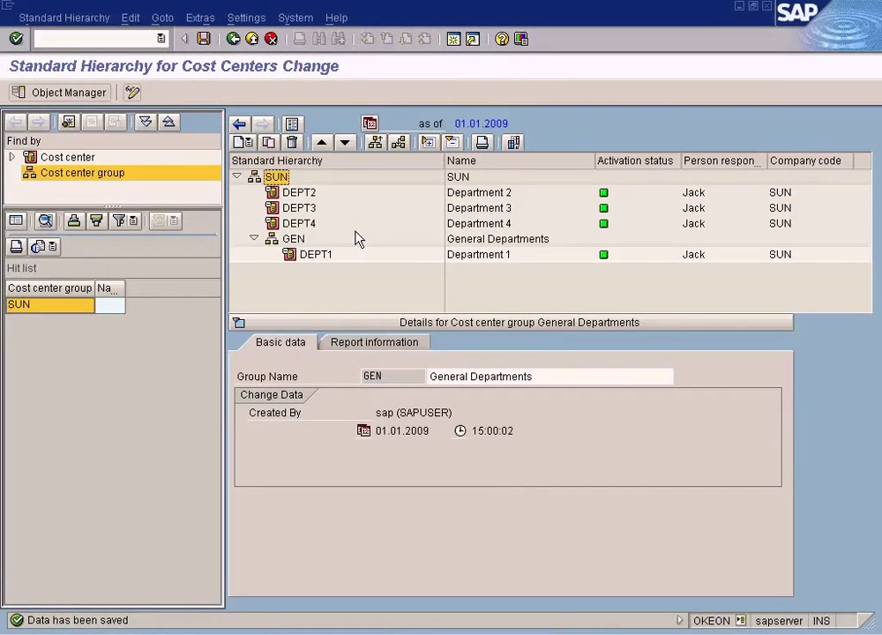
- Examine the GEN group's node and its descriptive name in the standard hierarchy
{"action": "left_click", "coordinate": [308, 242]}
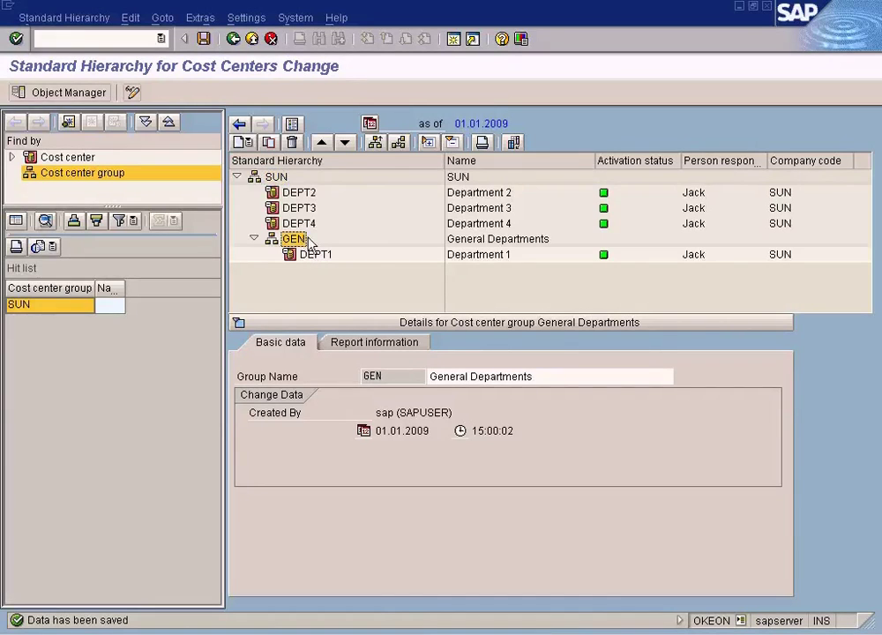
{"action": "left_click", "coordinate": [458, 243]}
{"action": "left_click", "coordinate": [280, 244]}
{"action": "left_click", "coordinate": [465, 243]}
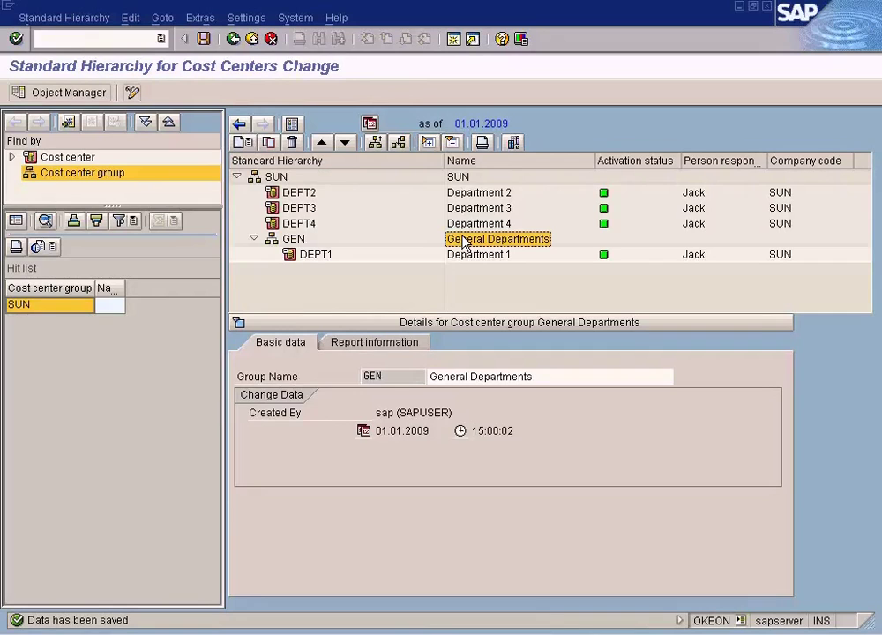
{"action": "left_click", "coordinate": [294, 239]}
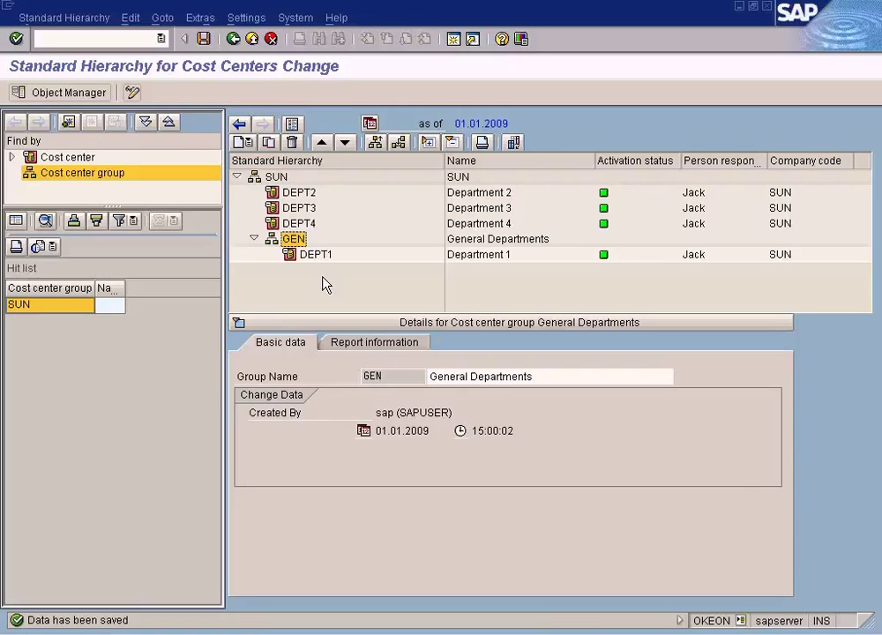
- Examine cost centers DEPT2, DEPT3 and DEPT4 under the SUN node in relation to the GEN group
{"action": "left_click", "coordinate": [307, 193]}
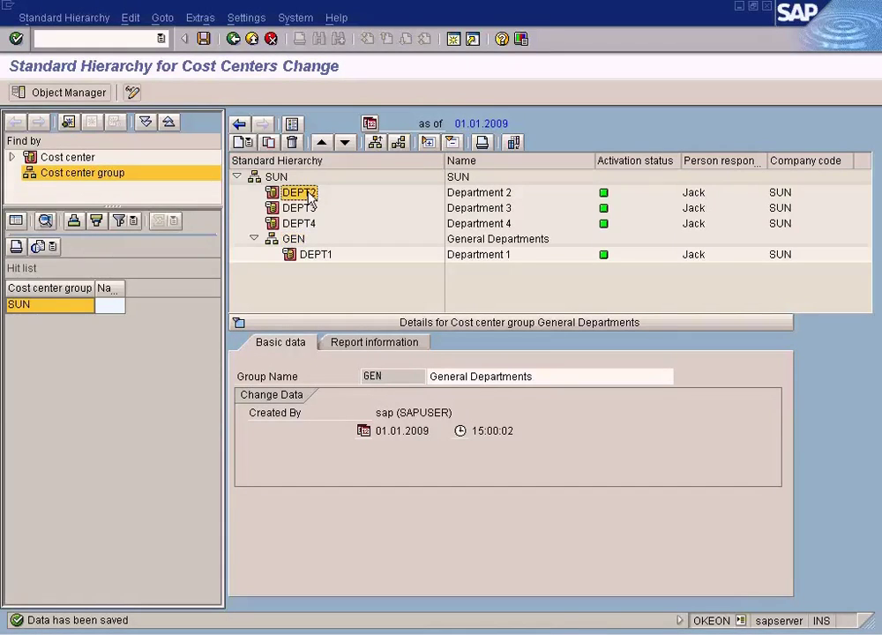
{"action": "left_click", "coordinate": [306, 204]}
{"action": "left_click", "coordinate": [306, 195]}
{"action": "left_click", "coordinate": [306, 204]}
{"action": "left_click", "coordinate": [306, 194]}
{"action": "left_click", "coordinate": [306, 206]}
{"action": "left_click", "coordinate": [298, 224]}
{"action": "left_click", "coordinate": [296, 210]}
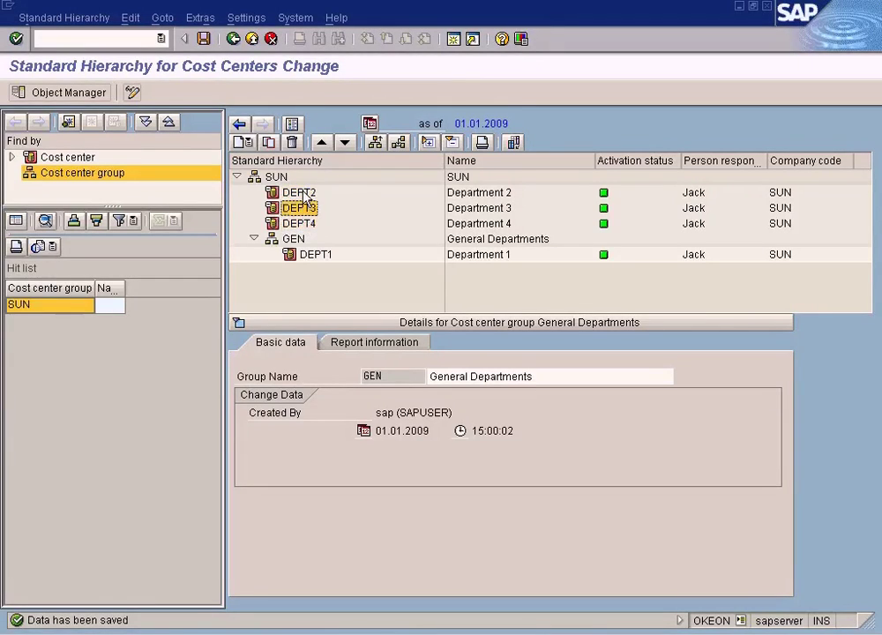
{"action": "left_click", "coordinate": [305, 224]}
{"action": "left_click", "coordinate": [308, 206]}
{"action": "left_click", "coordinate": [308, 195]}
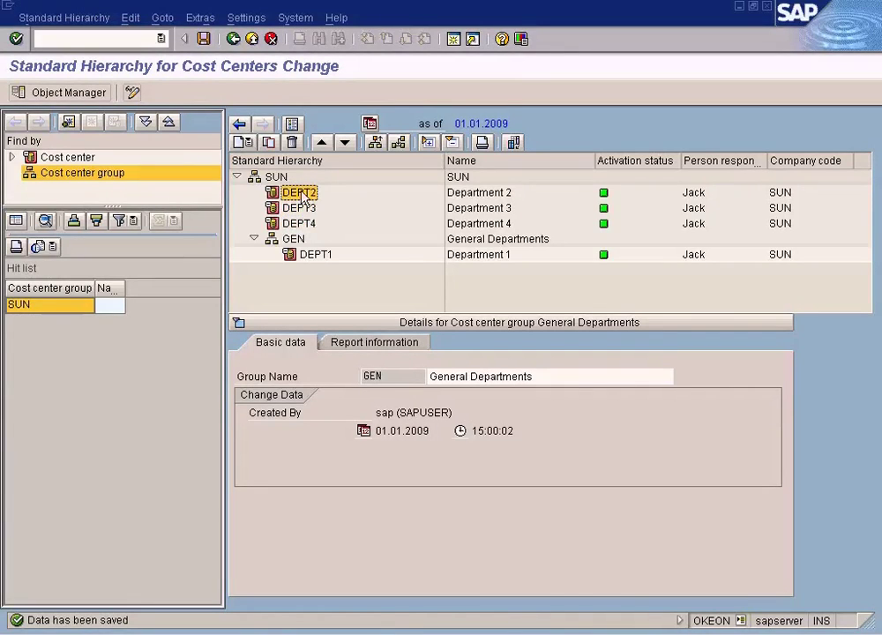
{"action": "left_click", "coordinate": [277, 176]}
{"action": "left_click", "coordinate": [363, 237]}
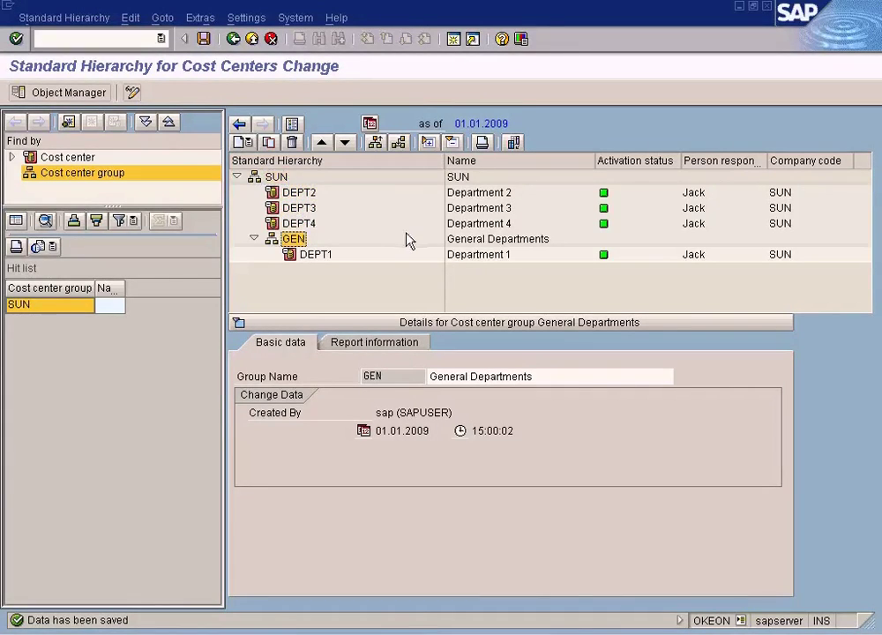
- View the GEN group's report information and return to its basic data
{"action": "left_click", "coordinate": [381, 346]}
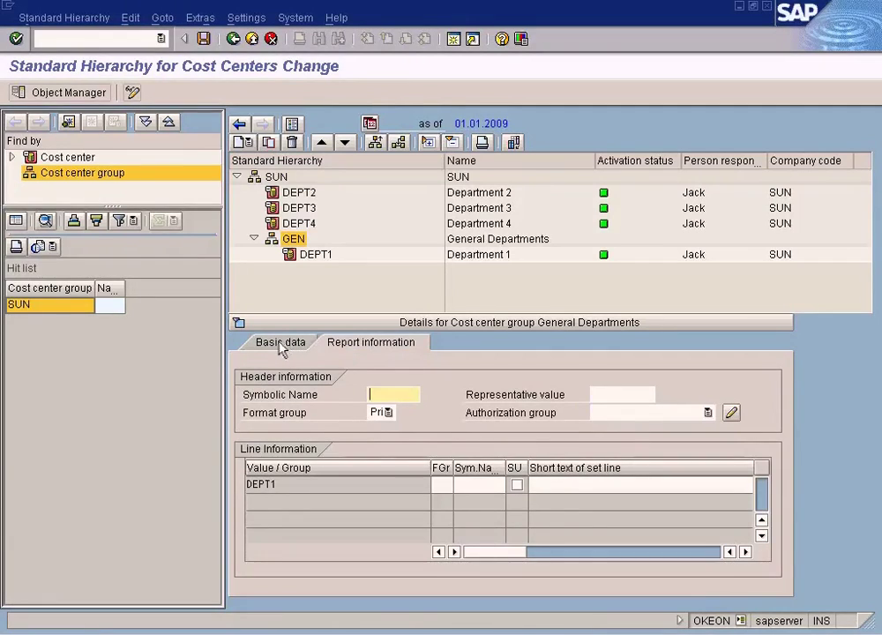
{"action": "left_click", "coordinate": [280, 343]}
{"action": "left_click", "coordinate": [351, 343]}
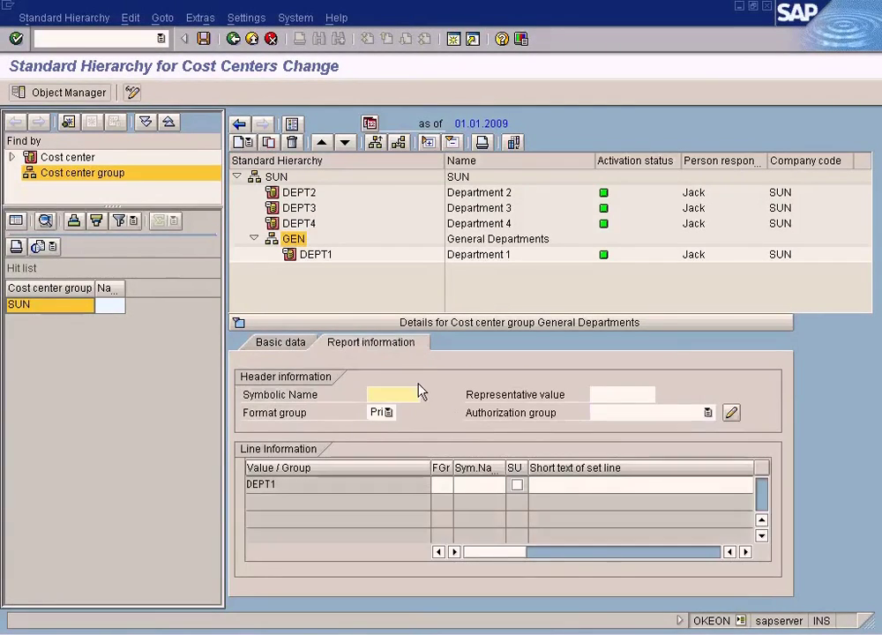
{"action": "left_click", "coordinate": [287, 346]}
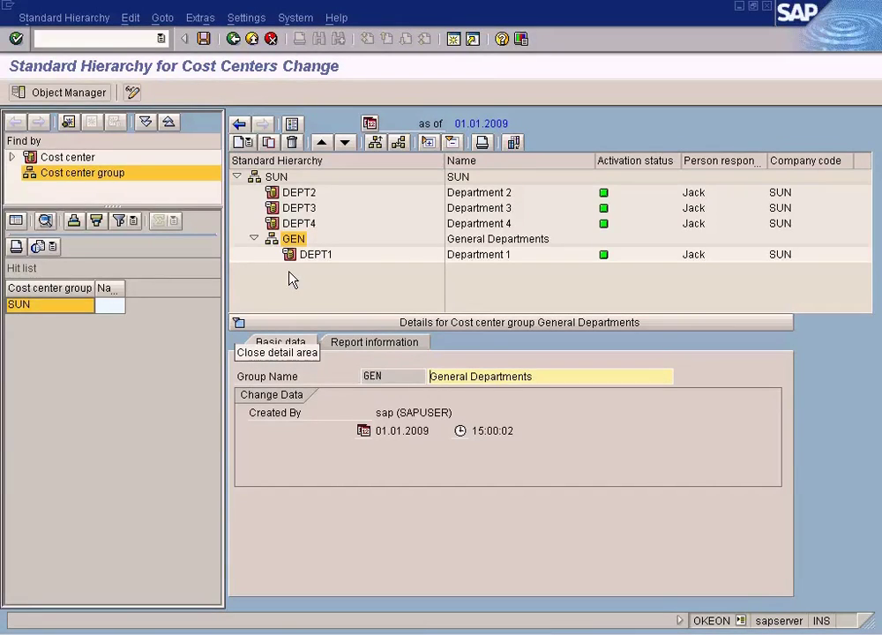
- Check the current transaction code in the session's system information and close the list
{"action": "left_click", "coordinate": [741, 620]}
{"action": "left_click", "coordinate": [824, 561]}
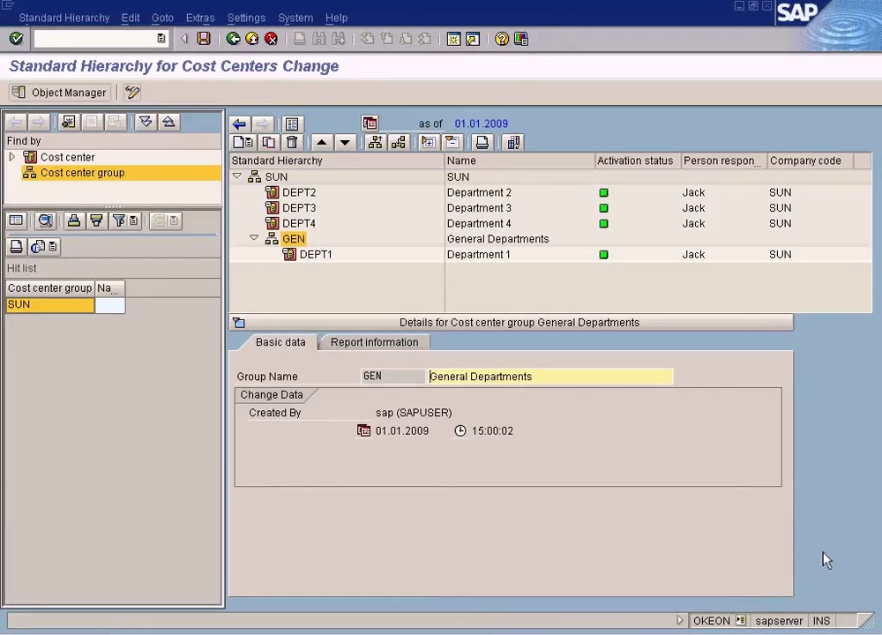
{"action": "left_click", "coordinate": [741, 621]}
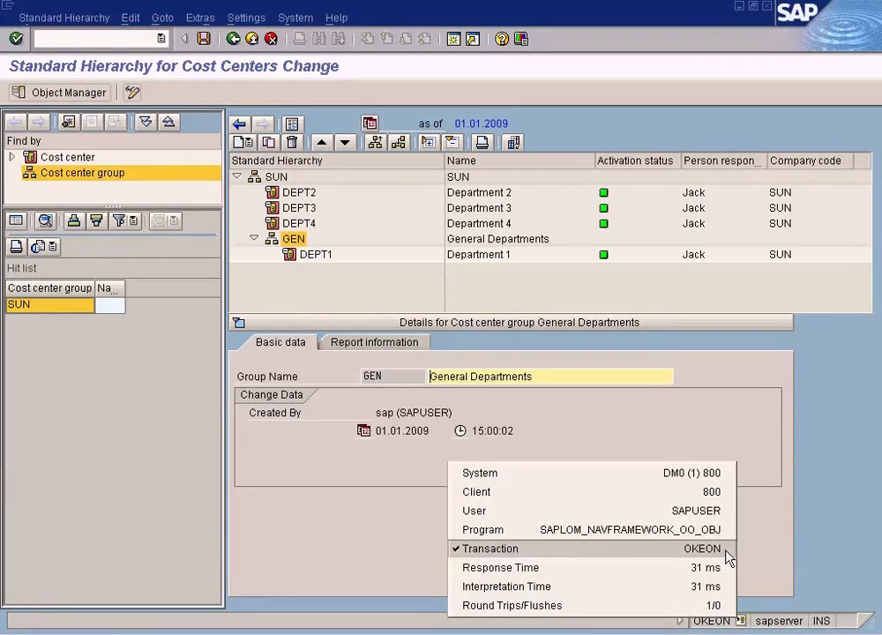
{"action": "left_click", "coordinate": [803, 532]}
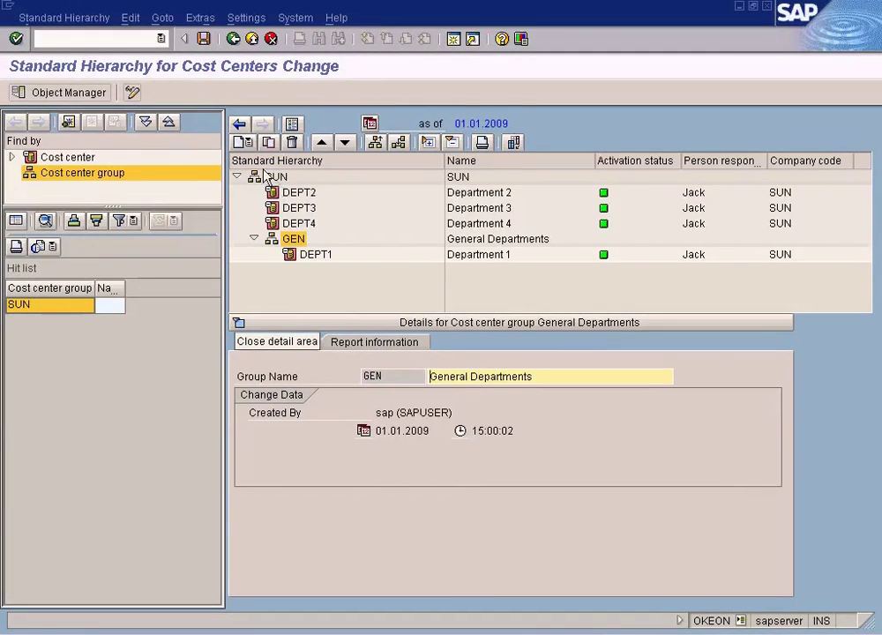
- Review the object types that can be created from the GEN group without creating any
{"action": "left_click", "coordinate": [248, 146]}
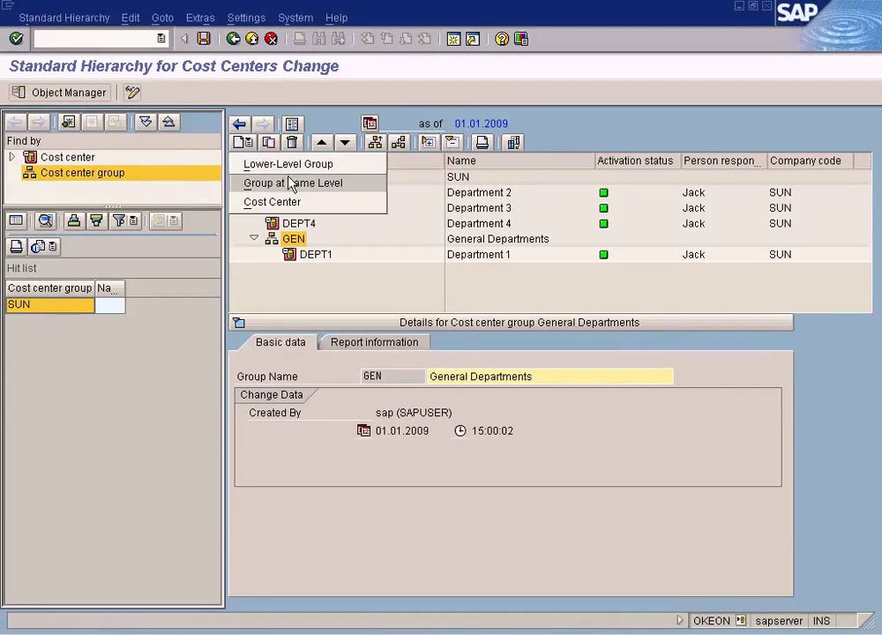
{"action": "left_click", "coordinate": [559, 118]}
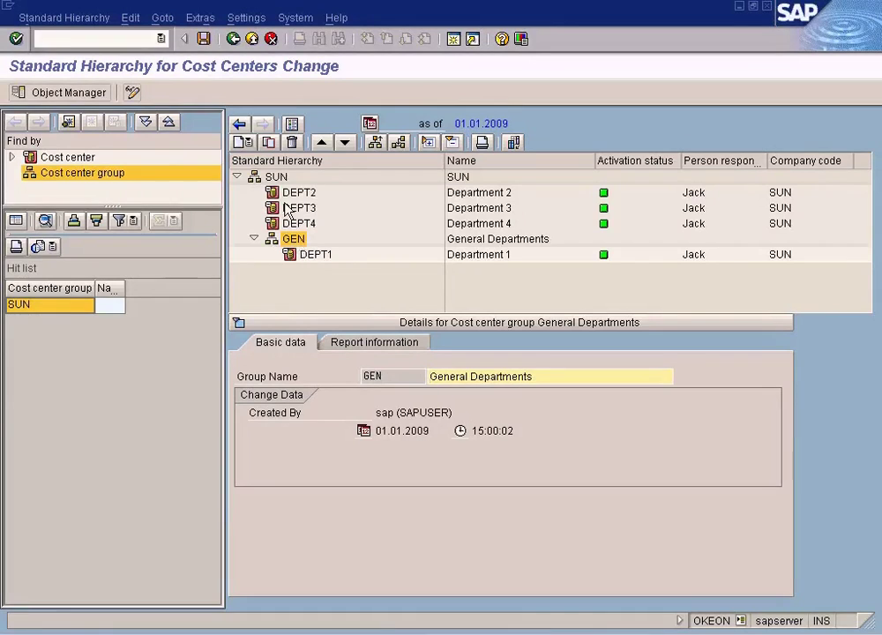
{"action": "left_click", "coordinate": [242, 142]}
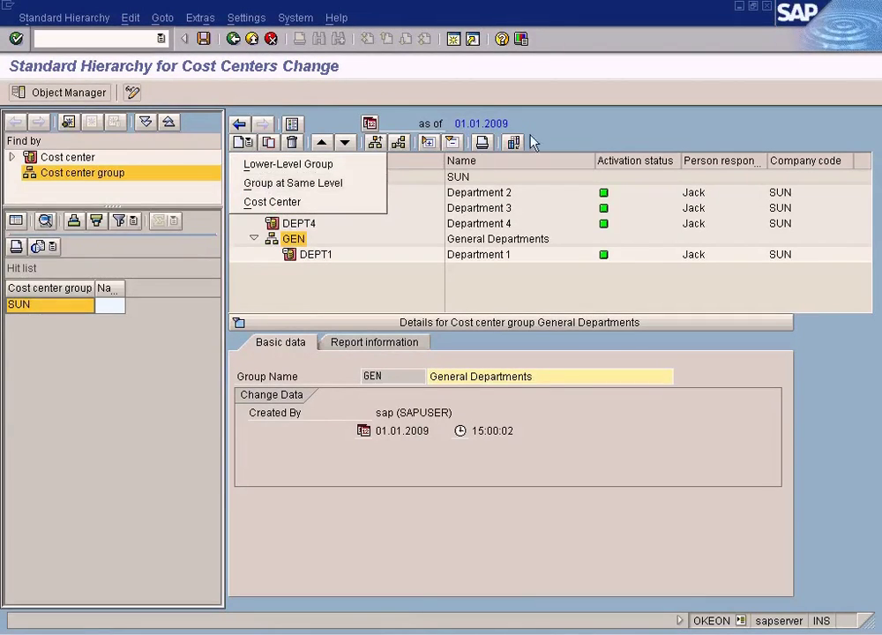
{"action": "left_click", "coordinate": [408, 191]}
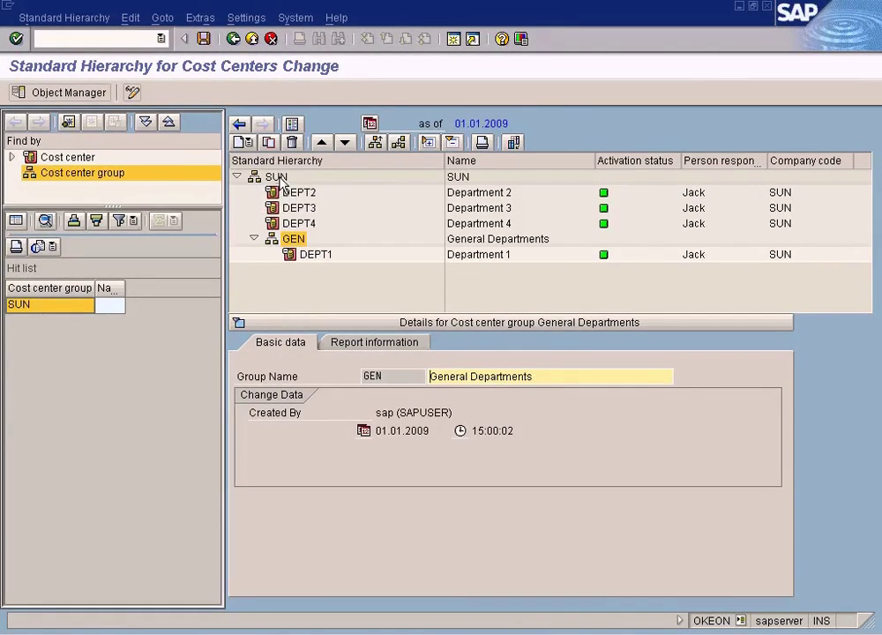
{"action": "left_click", "coordinate": [243, 142]}
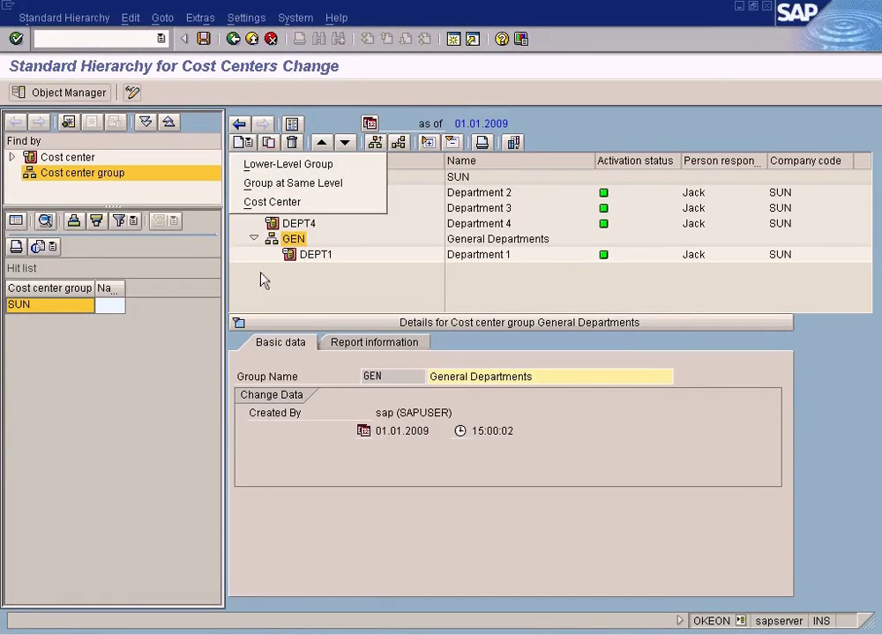
{"action": "left_click", "coordinate": [635, 135]}
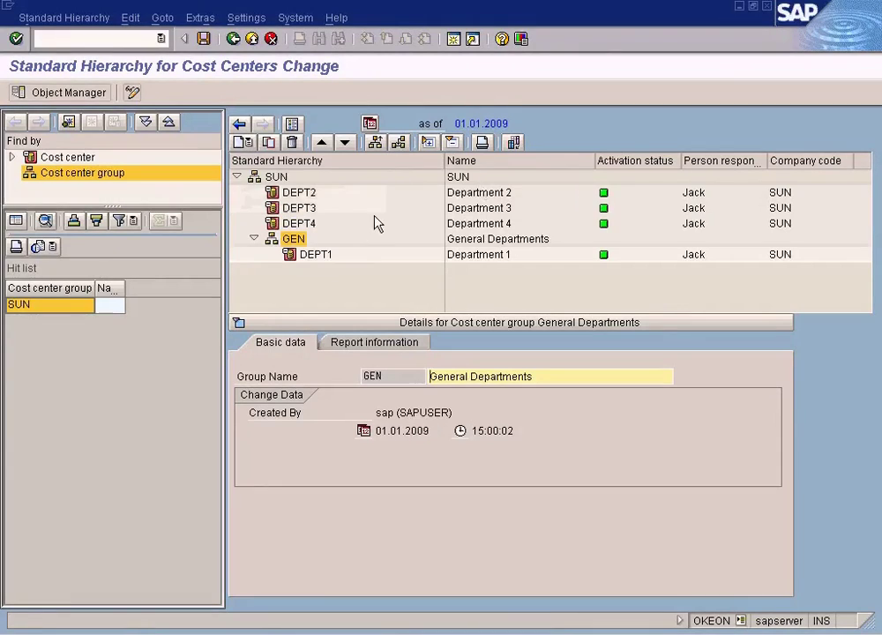
- Open the details of cost center DEPT2 from the standard hierarchy
{"action": "left_click_drag", "start_coordinate": [296, 223], "coordinate": [282, 240]}
{"action": "left_click", "coordinate": [303, 198]}
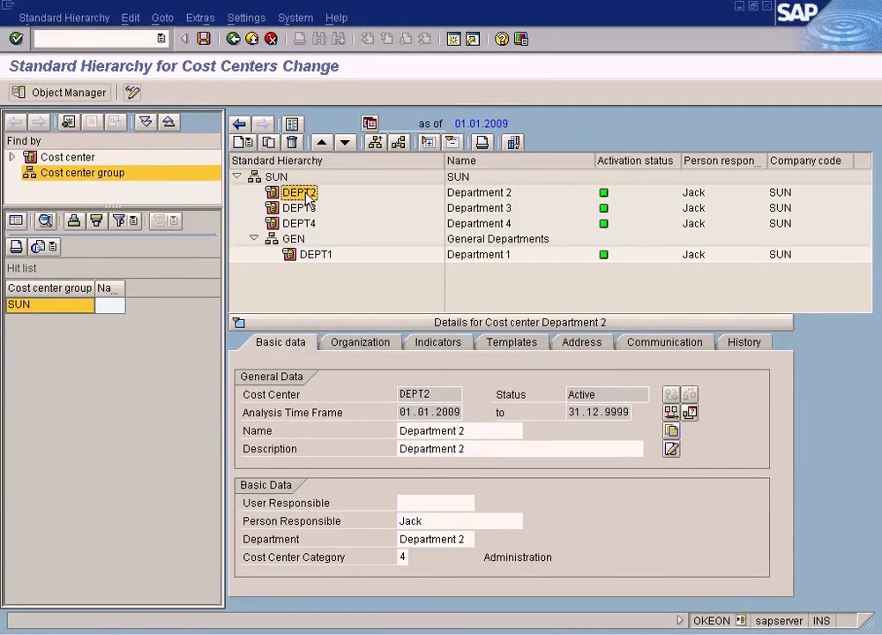
- Exit the standard hierarchy to the main menu and reopen it in change mode
{"action": "left_click", "coordinate": [256, 41]}
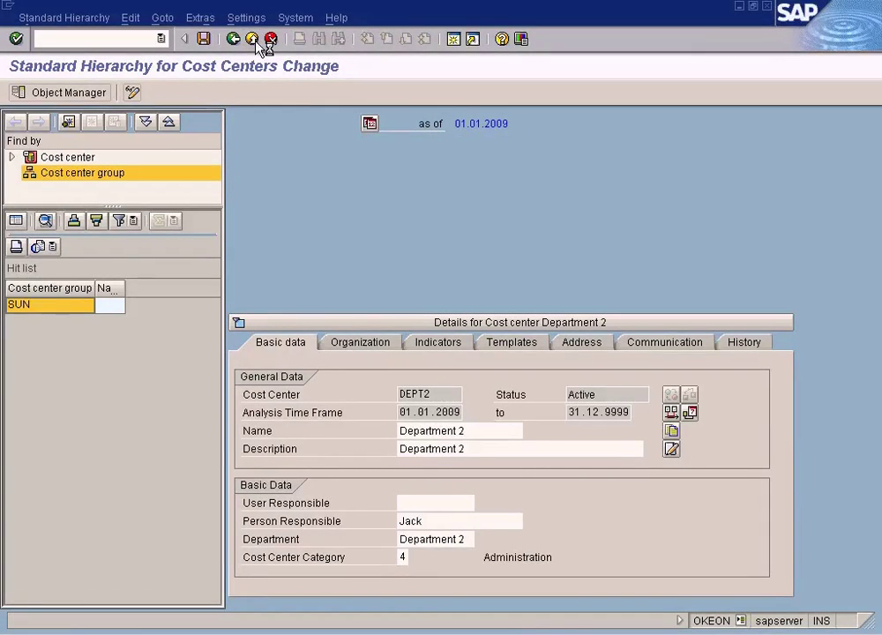
{"action": "left_click", "coordinate": [254, 40]}
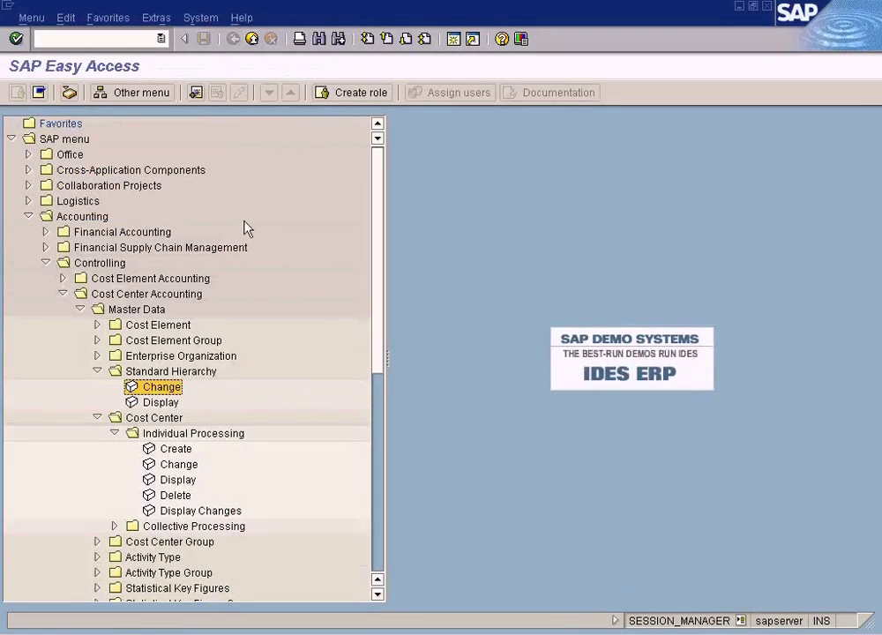
{"action": "double_click", "coordinate": [146, 387]}
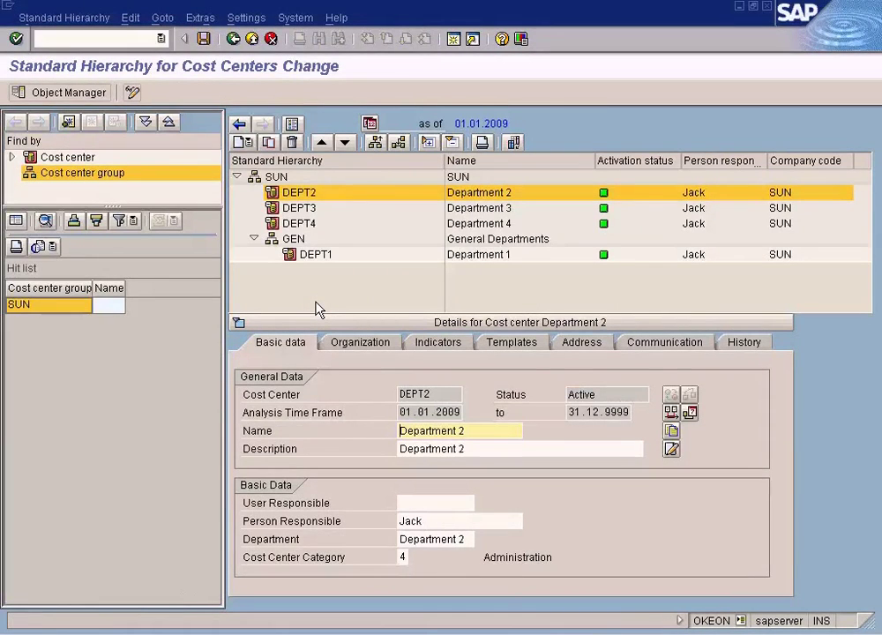
- Open the details of cost center DEPT1 under the GEN group and return to the main menu
{"action": "left_click", "coordinate": [471, 256]}
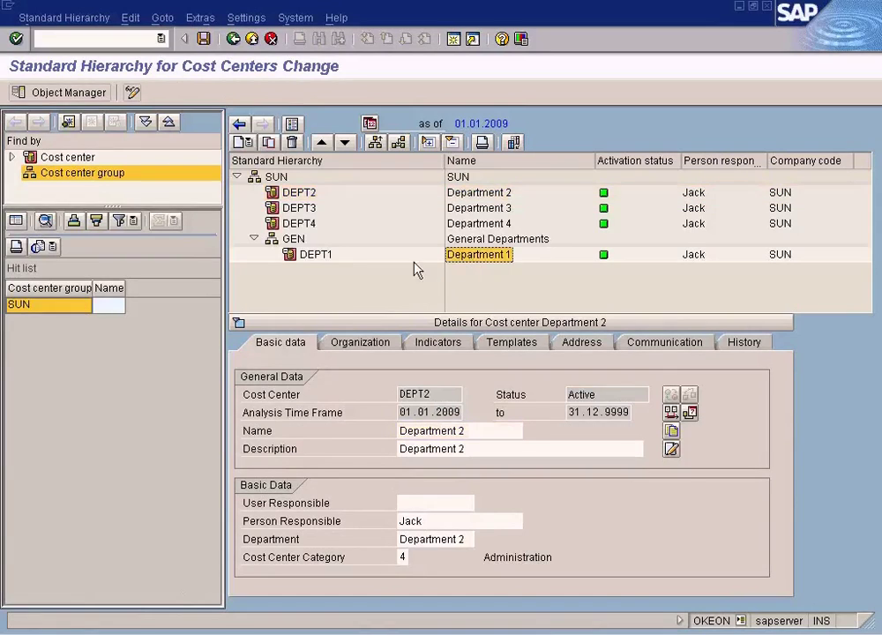
{"action": "left_click", "coordinate": [314, 257]}
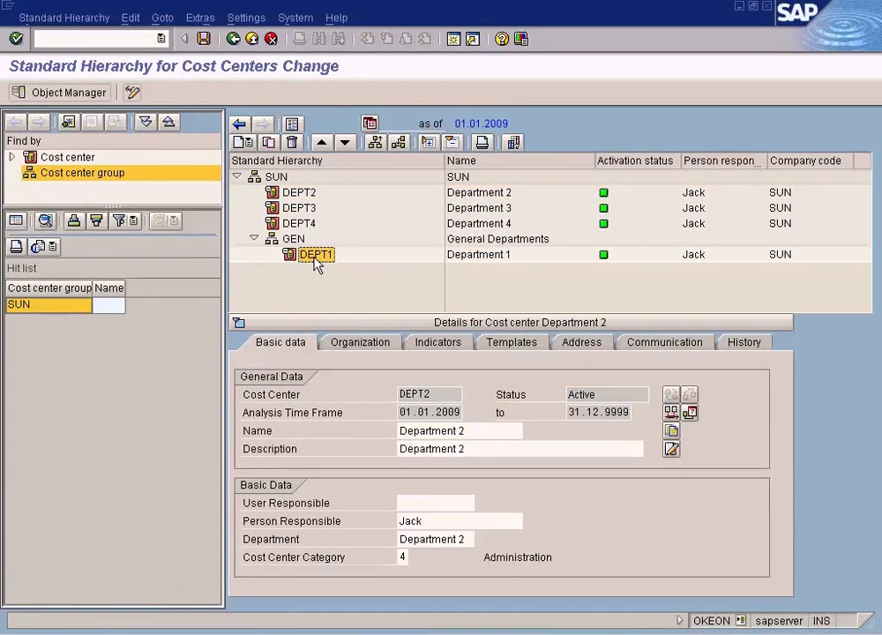
{"action": "double_click", "coordinate": [315, 256]}
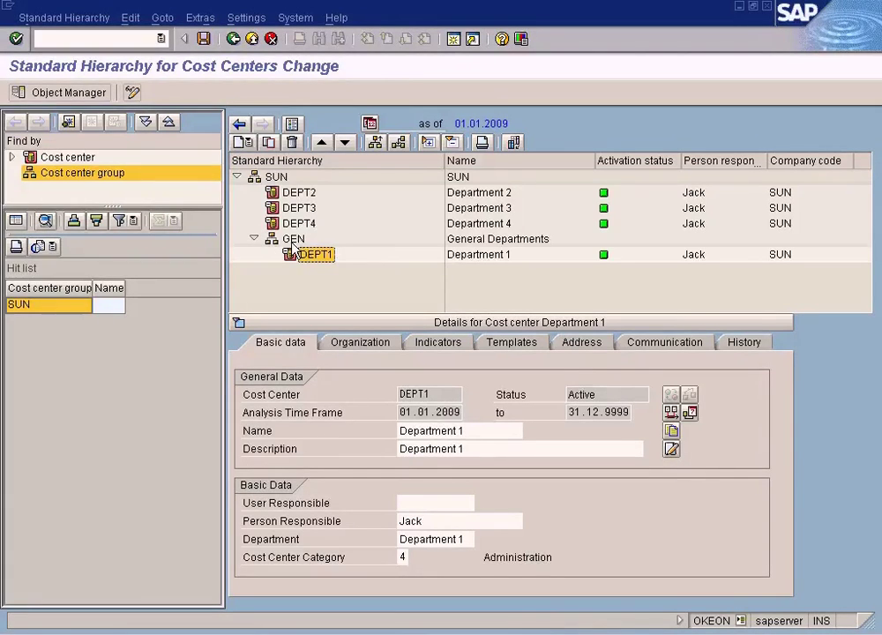
{"action": "left_click", "coordinate": [234, 39]}
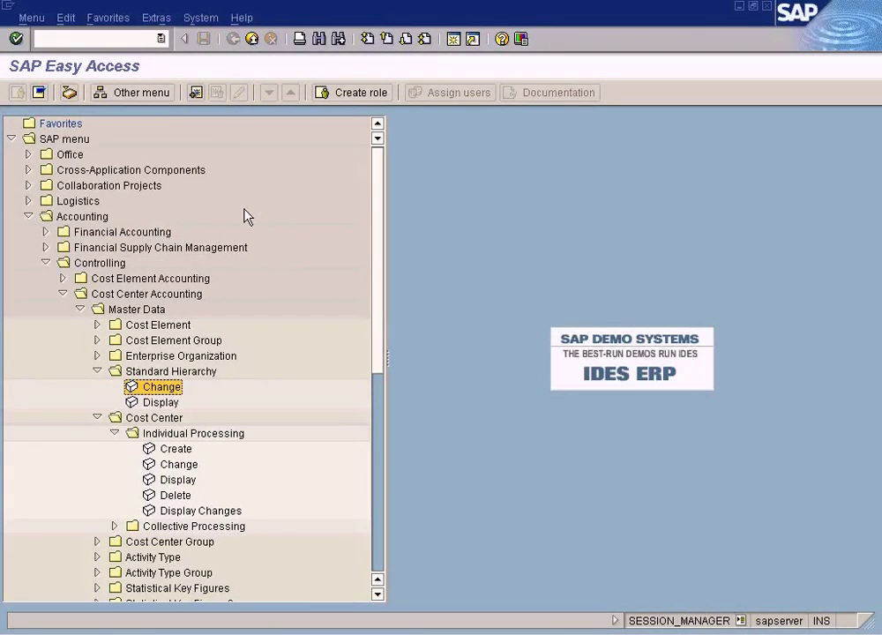
- Switch to SAP Training2.doc in Word and review the Cost Center Accounting topics on creating cost centers, groups and the standard hierarchy
{"action": "key", "text": "alt+Tab"}
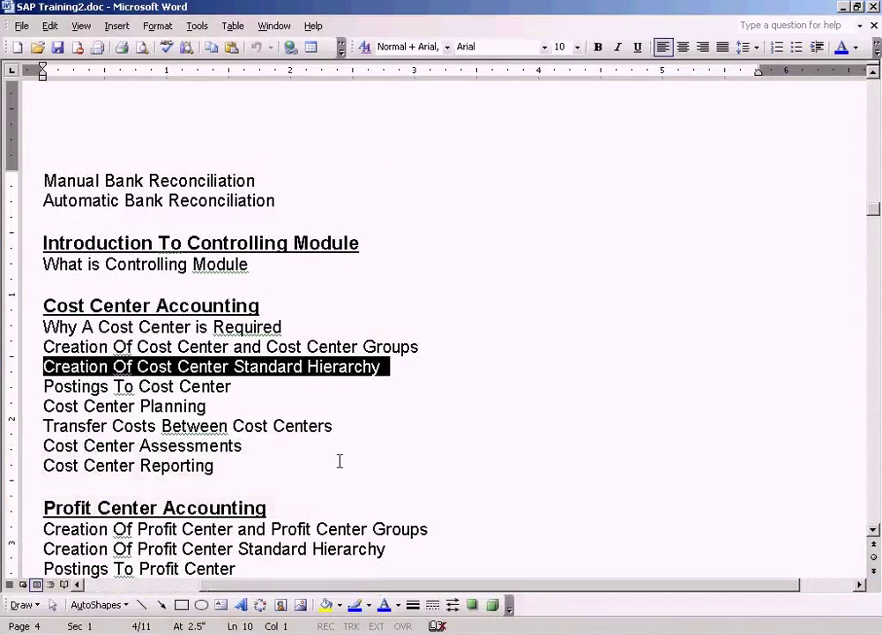
{"action": "left_click", "coordinate": [419, 369]}
{"action": "left_click", "coordinate": [274, 370]}
{"action": "key", "text": "Right"}
{"action": "key", "text": "Right"}
{"action": "key", "text": "Right"}
{"action": "key", "text": "Right"}
{"action": "key", "text": "Right"}
{"action": "key", "text": "Right"}
{"action": "key", "text": "Right"}
{"action": "left_click", "coordinate": [182, 369]}
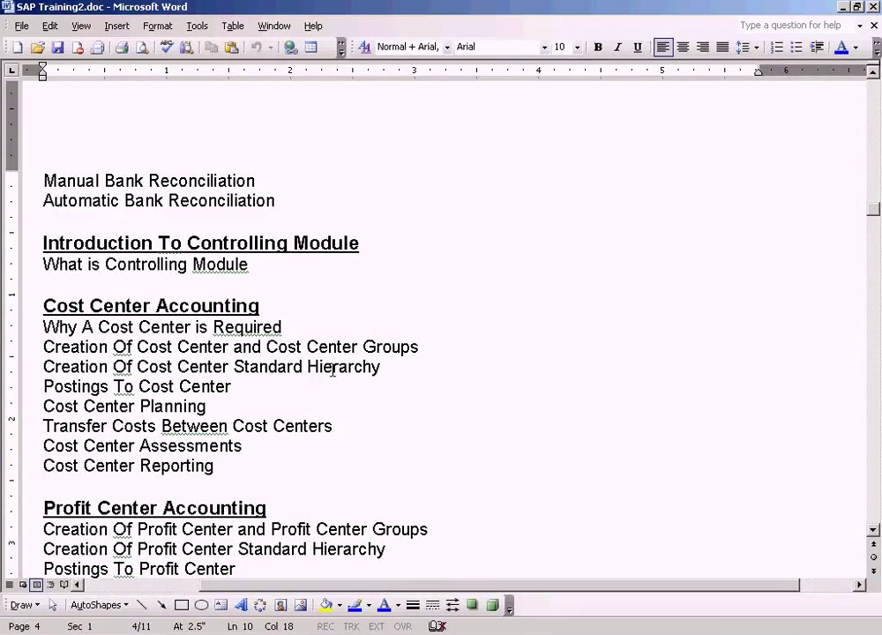
{"action": "left_click", "coordinate": [239, 388]}
{"action": "left_click", "coordinate": [211, 389]}
{"action": "left_click", "coordinate": [278, 368]}
{"action": "left_click_drag", "start_coordinate": [386, 366], "coordinate": [44, 348]}
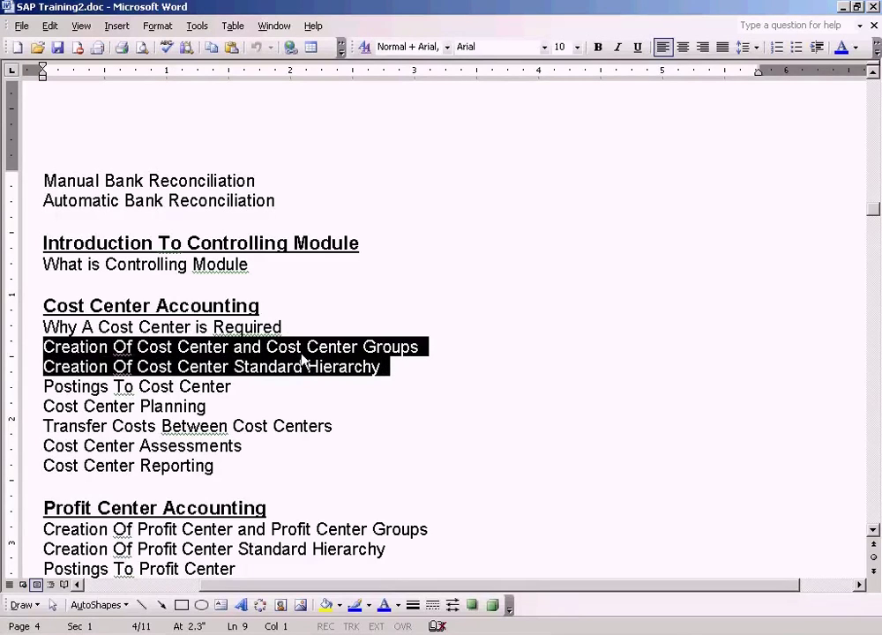
{"action": "left_click", "coordinate": [416, 368]}
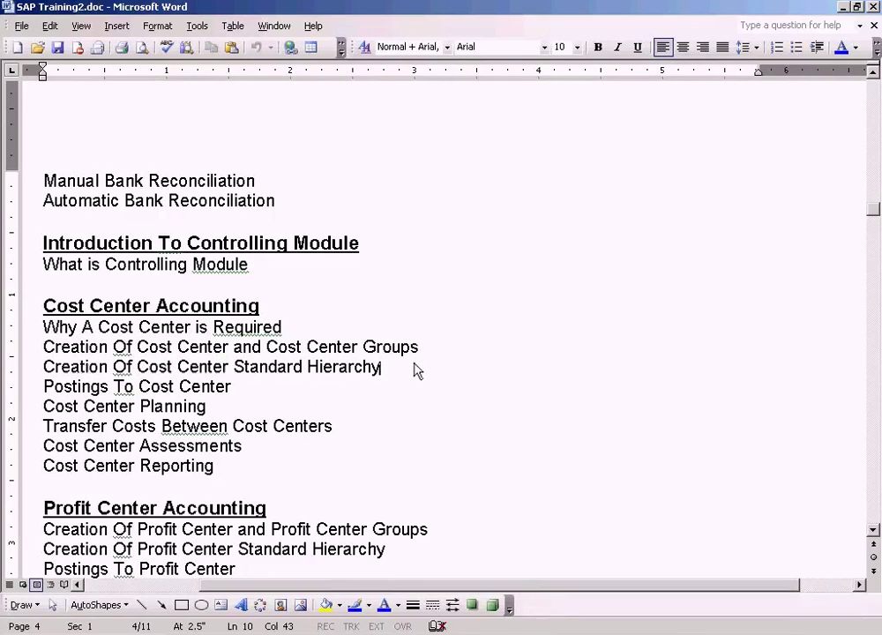
{"action": "left_click", "coordinate": [328, 348]}
{"action": "left_click", "coordinate": [276, 367]}
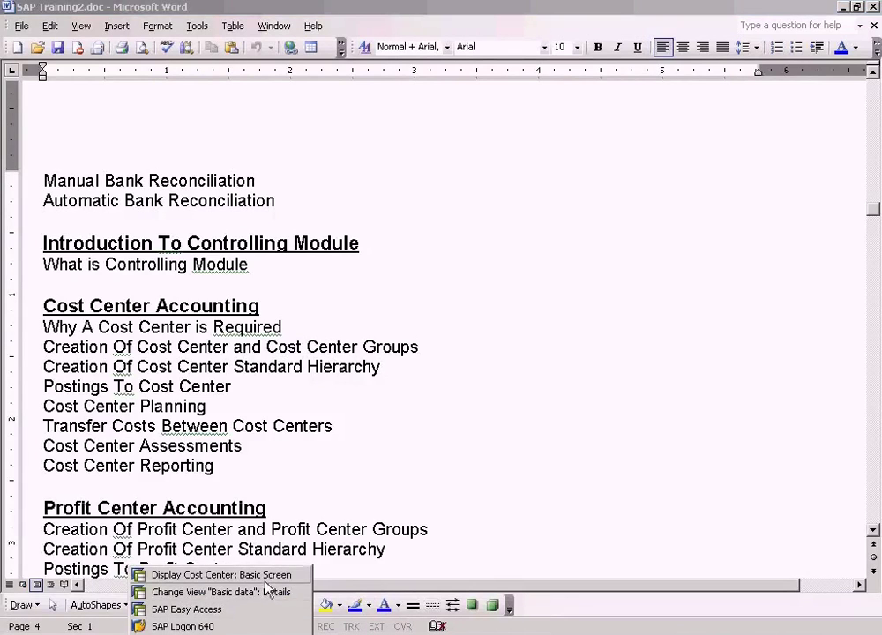
- Switch back to SAP Easy Access and open the display transaction for cost center groups
{"action": "left_click", "coordinate": [250, 610]}
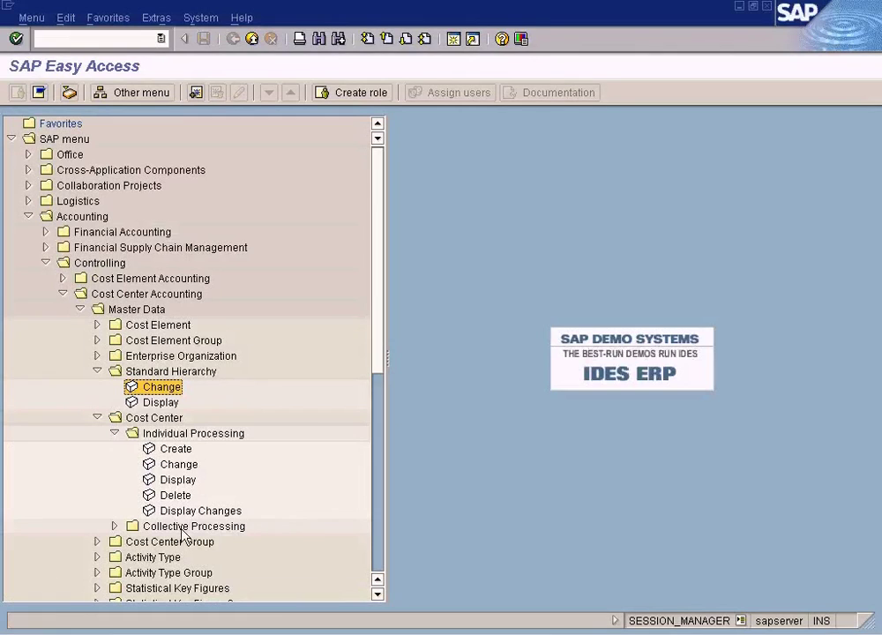
{"action": "left_click", "coordinate": [98, 543]}
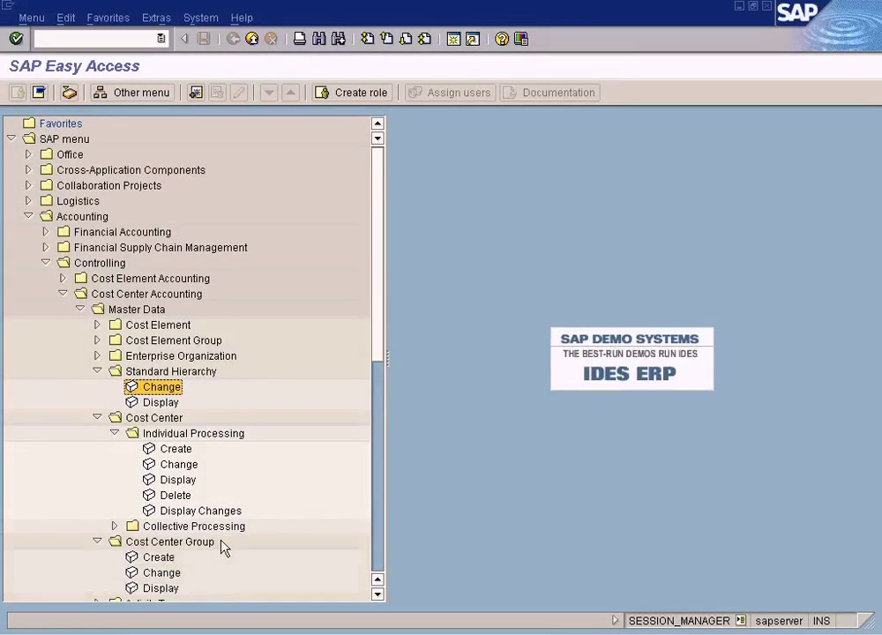
{"action": "double_click", "coordinate": [170, 541]}
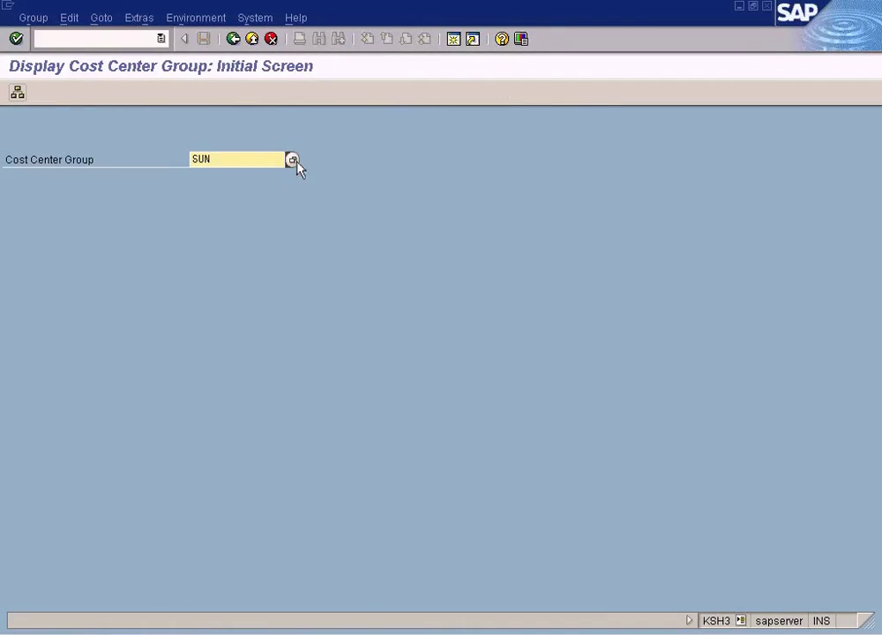
- Choose the GEN General Departments group from the search over all nodes and display its structure
{"action": "left_click", "coordinate": [292, 160]}
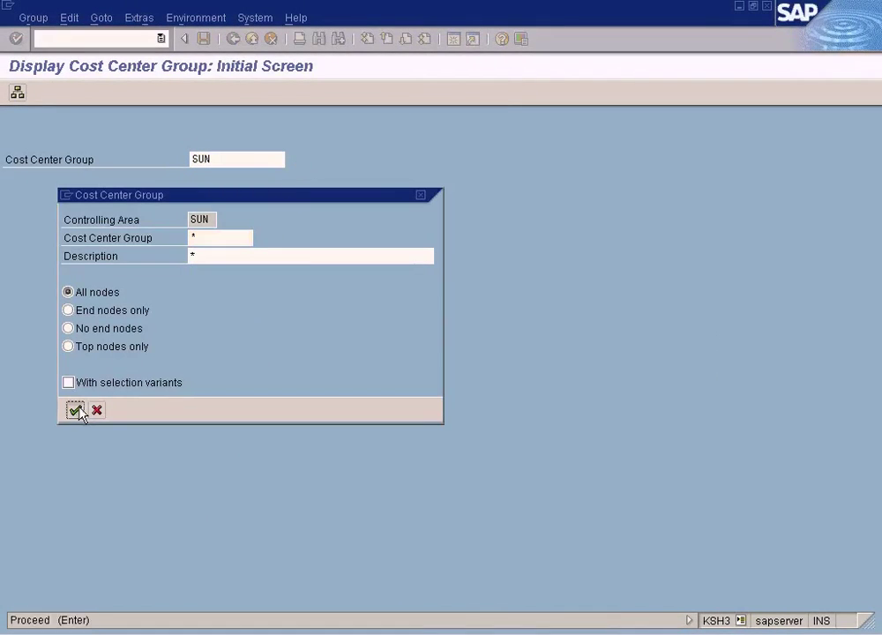
{"action": "left_click", "coordinate": [75, 410]}
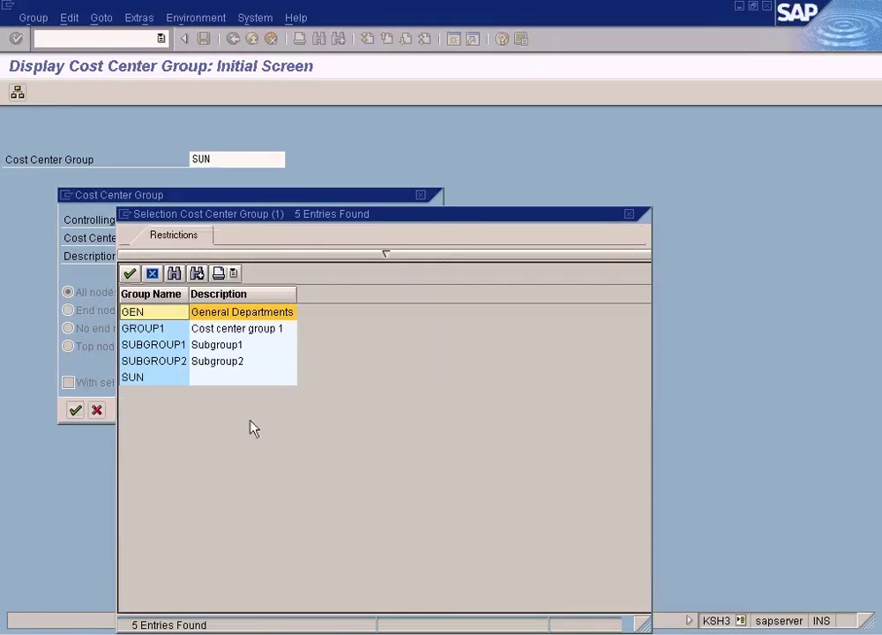
{"action": "left_click", "coordinate": [252, 314]}
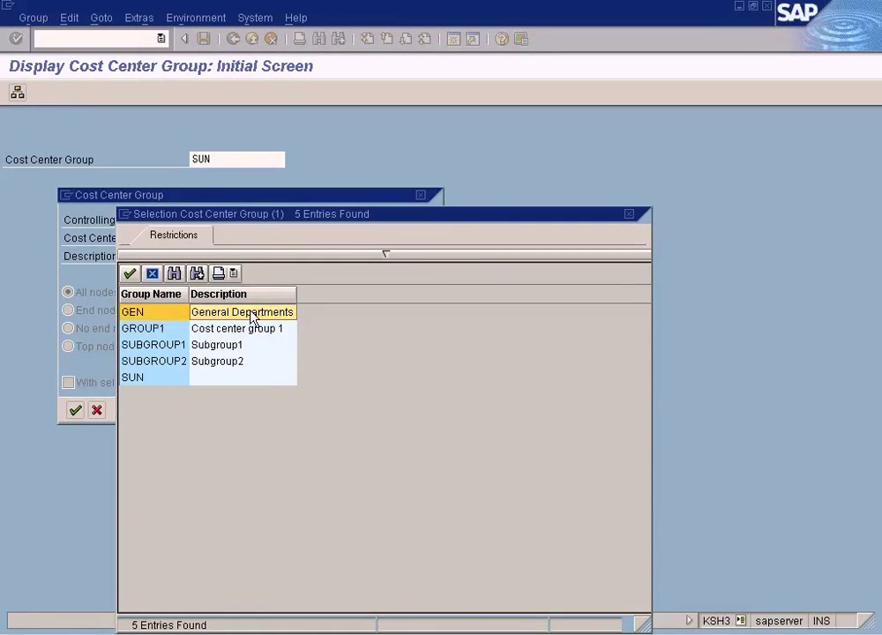
{"action": "double_click", "coordinate": [252, 314]}
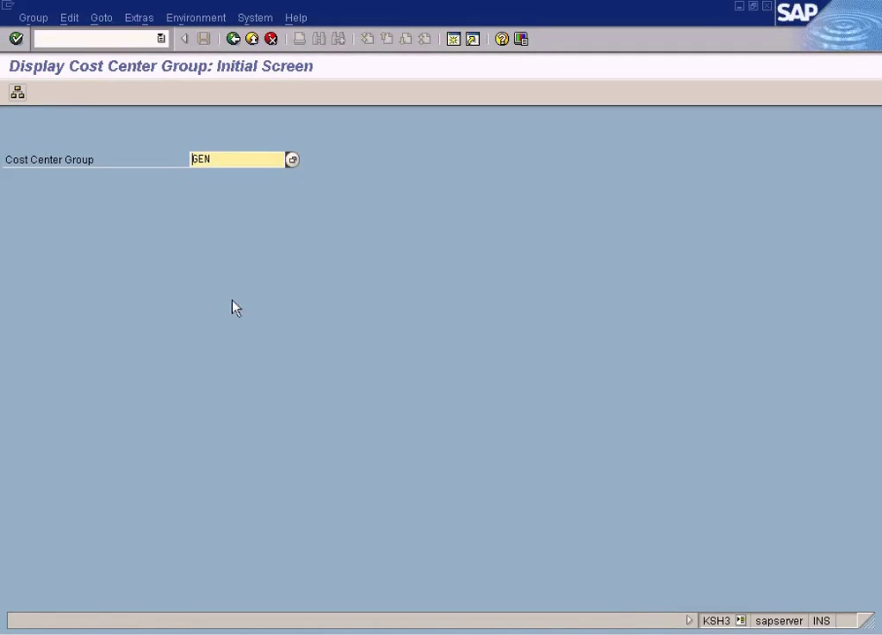
{"action": "key", "text": "Return"}
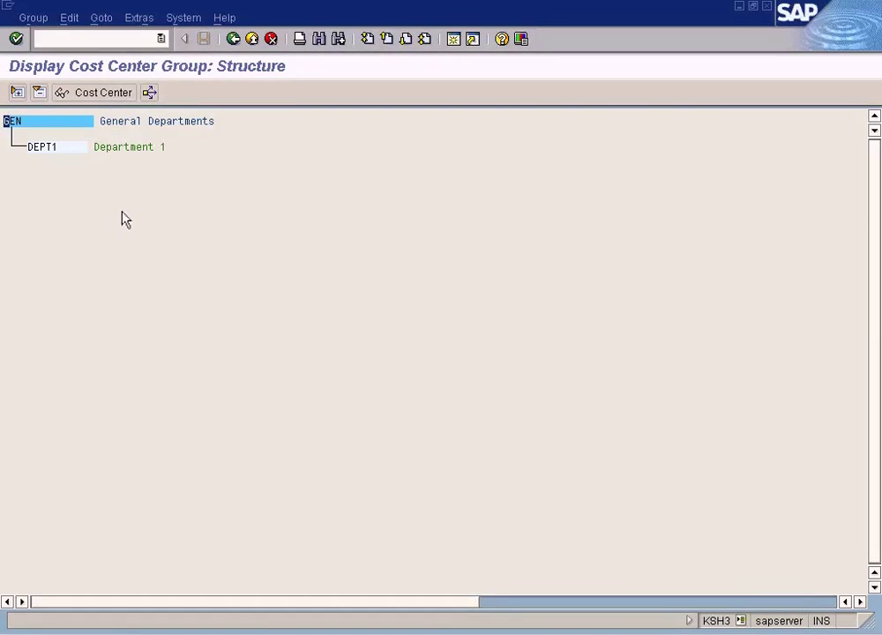
- Redisplay the GEN group's structure from the initial screen and return to the main menu
{"action": "left_click", "coordinate": [233, 39]}
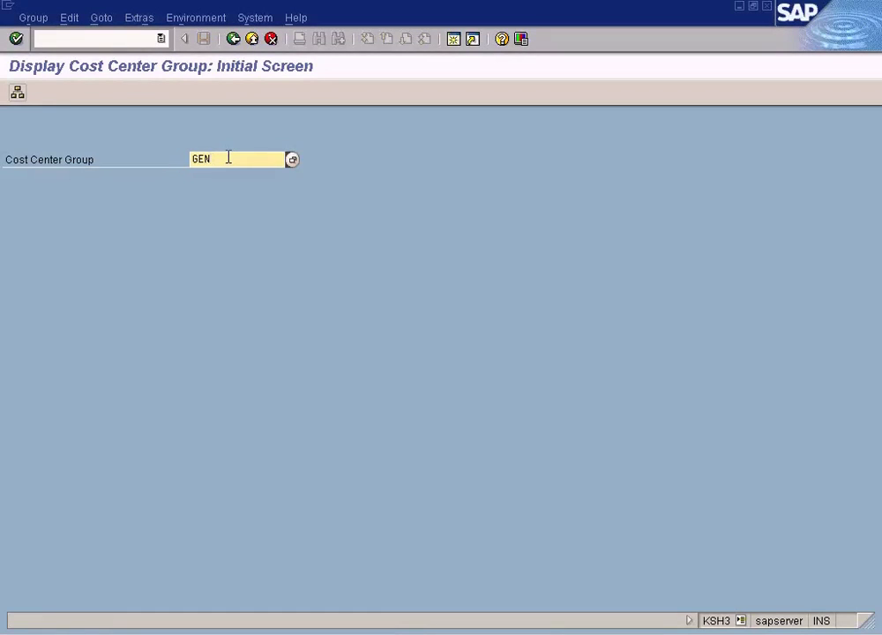
{"action": "key", "text": "Return"}
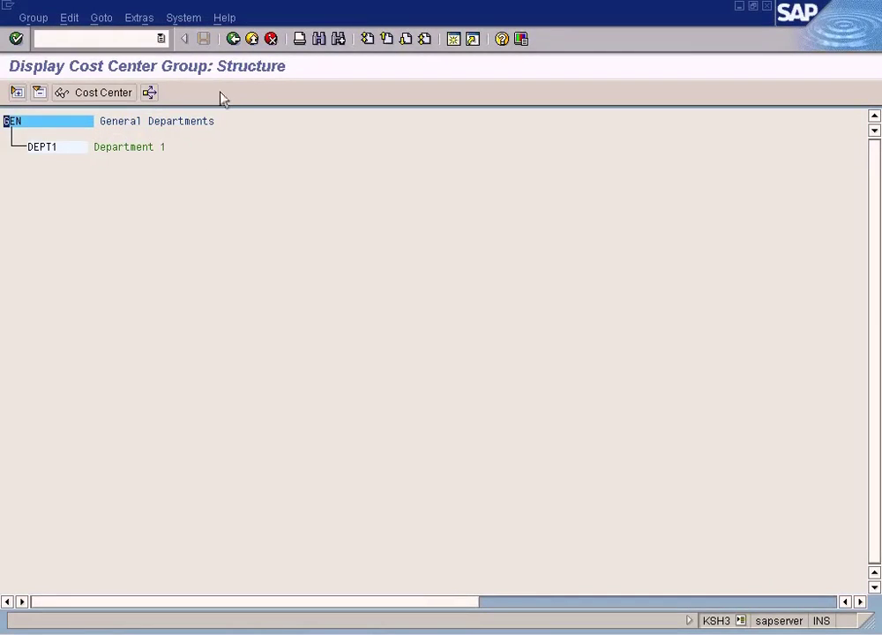
{"action": "left_click", "coordinate": [233, 39]}
{"action": "left_click", "coordinate": [233, 40]}
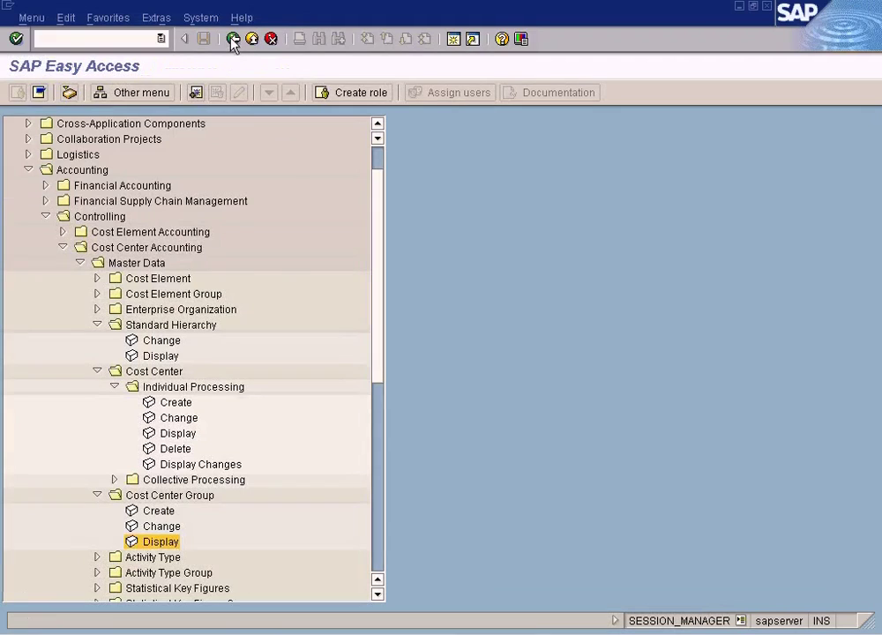
- Open the cost center group display again and show the structure of group SUN
{"action": "scroll", "coordinate": [339, 346], "scroll_direction": "down", "scroll_amount": 2}
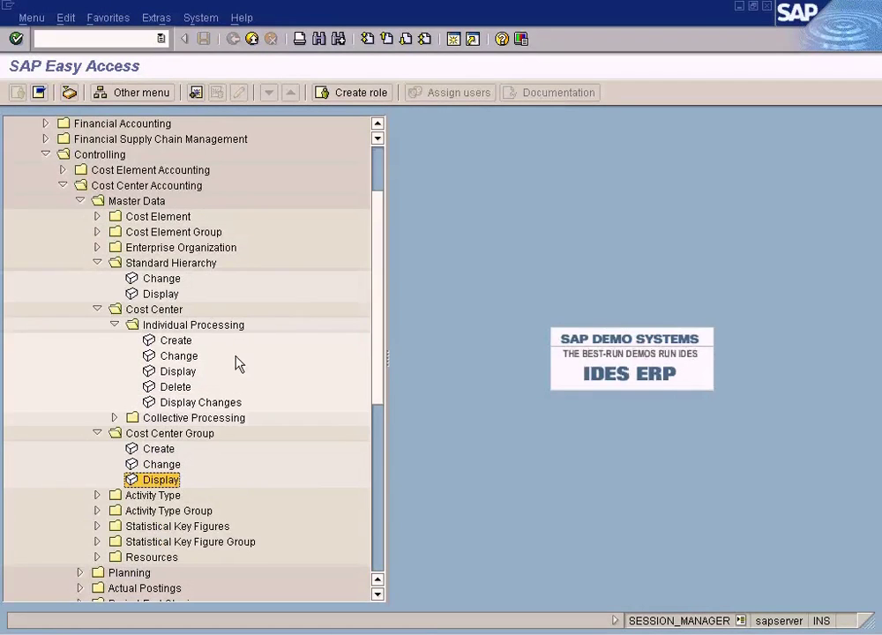
{"action": "double_click", "coordinate": [169, 479]}
{"action": "double_click", "coordinate": [201, 159]}
{"action": "type", "text": "sun"}
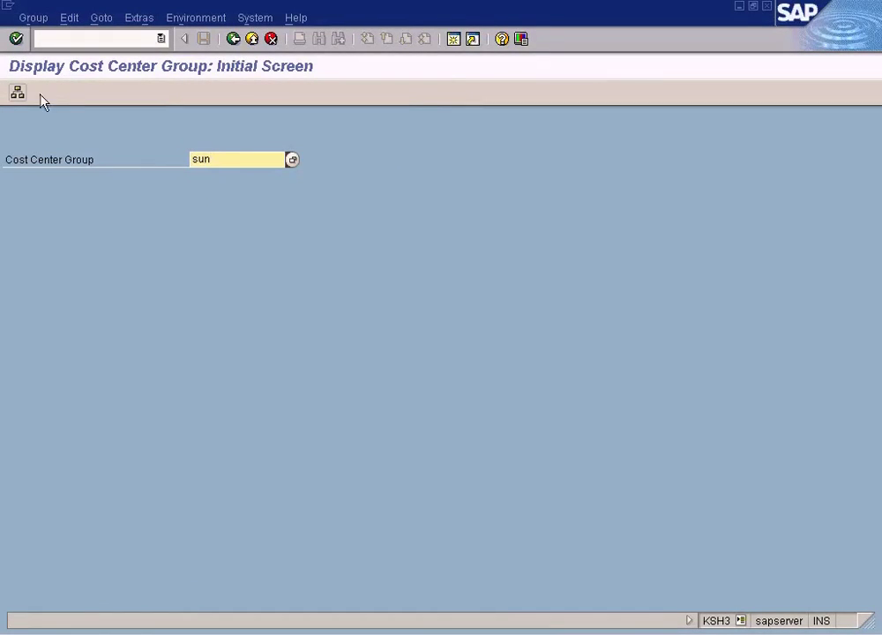
{"action": "left_click", "coordinate": [17, 92]}
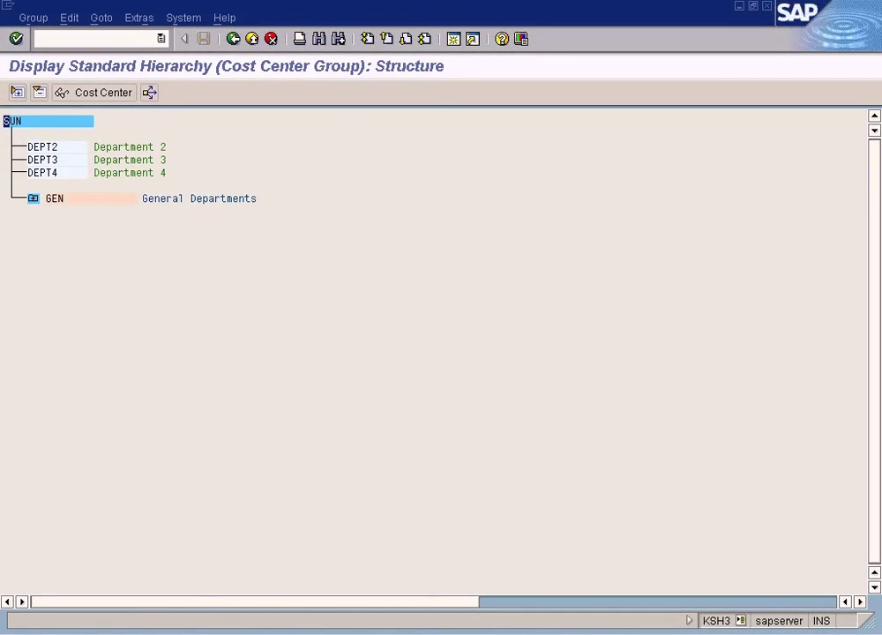
- In the session displaying cost center DEPT1, return to the main menu and open the standard hierarchy in display mode
{"action": "left_click", "coordinate": [213, 582]}
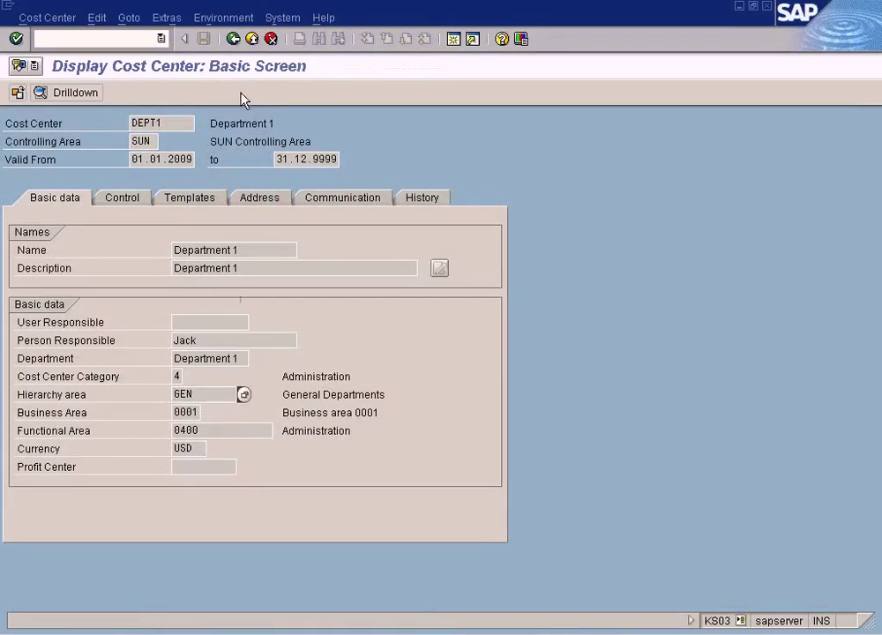
{"action": "left_click", "coordinate": [234, 41]}
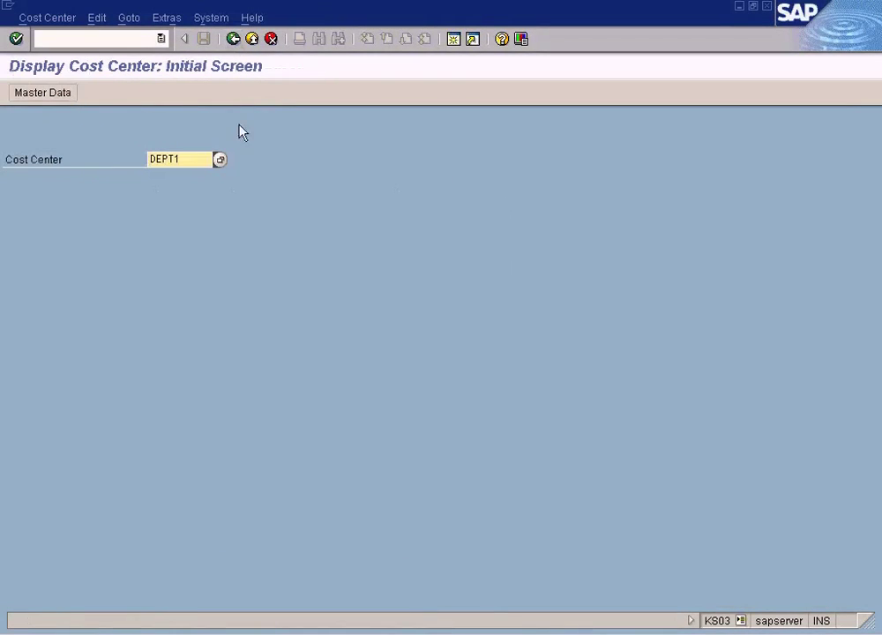
{"action": "left_click", "coordinate": [252, 40]}
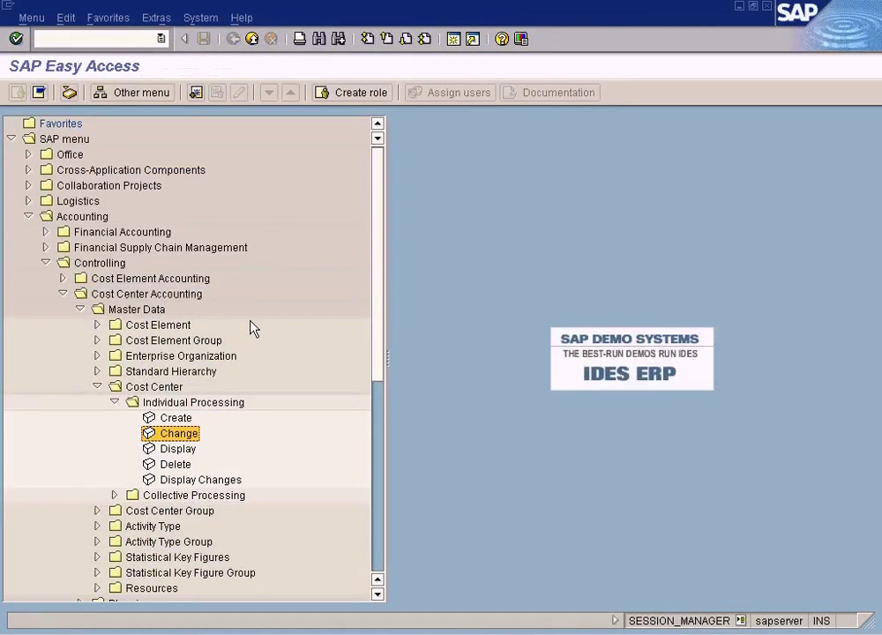
{"action": "left_click", "coordinate": [97, 371]}
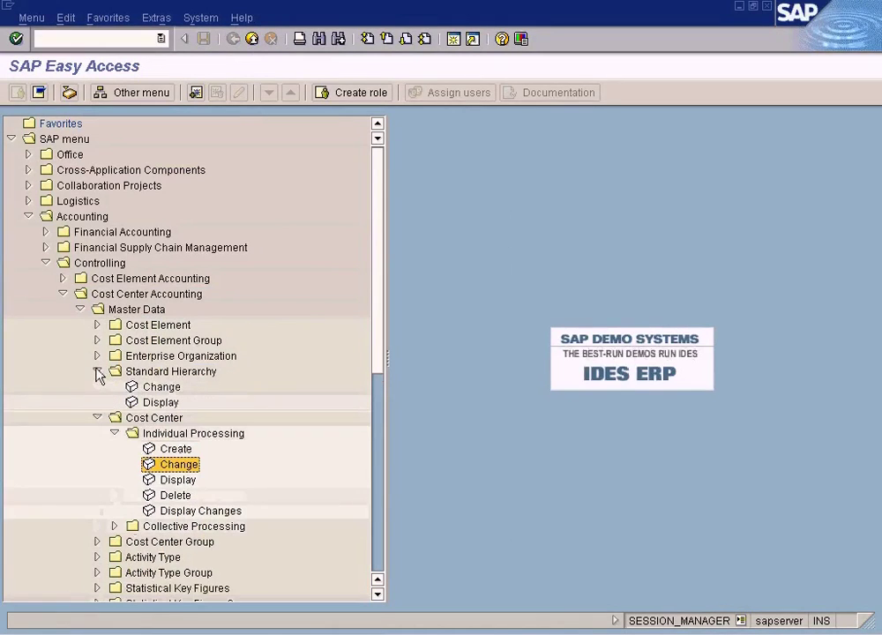
{"action": "double_click", "coordinate": [162, 402]}
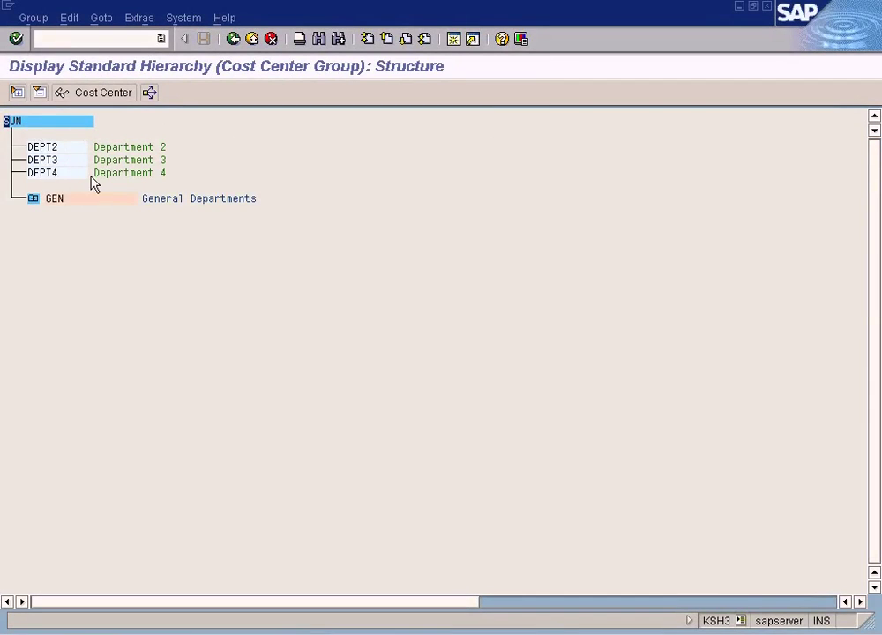
- Expand GEN in the SUN group structure and compare it with the standard hierarchy display in the other session
{"action": "key", "text": "alt+Tab"}
{"action": "key", "text": "alt+Tab"}
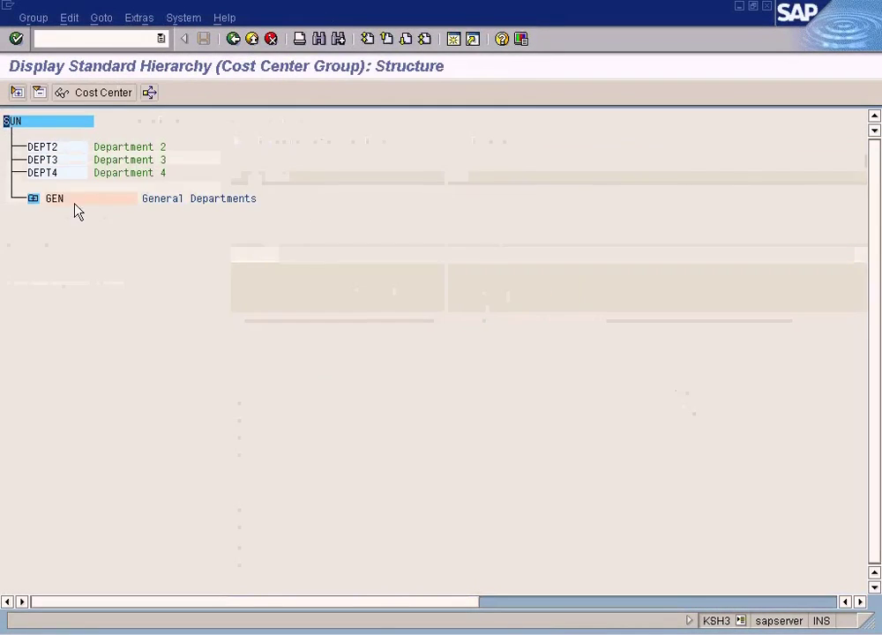
{"action": "left_click", "coordinate": [33, 199]}
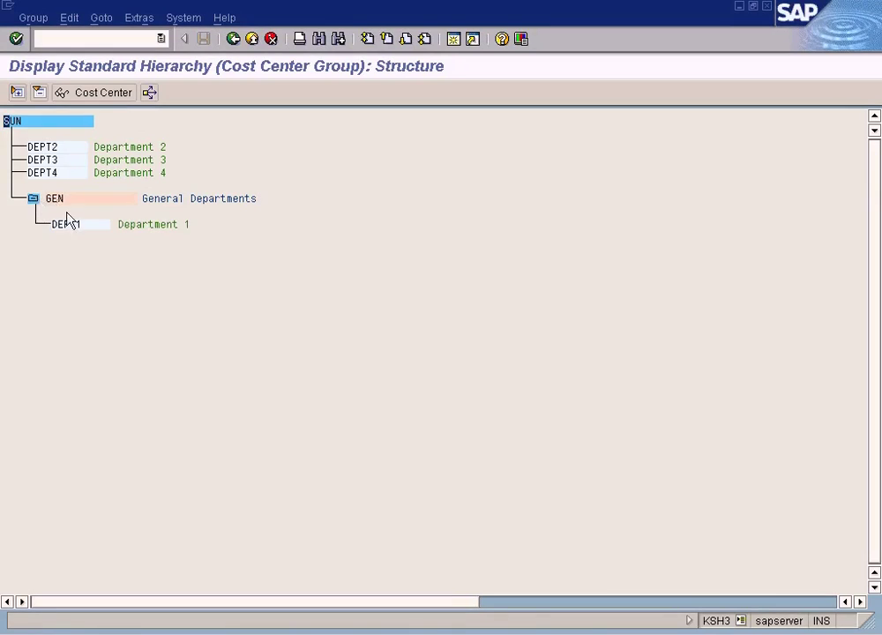
{"action": "key", "text": "alt+Tab"}
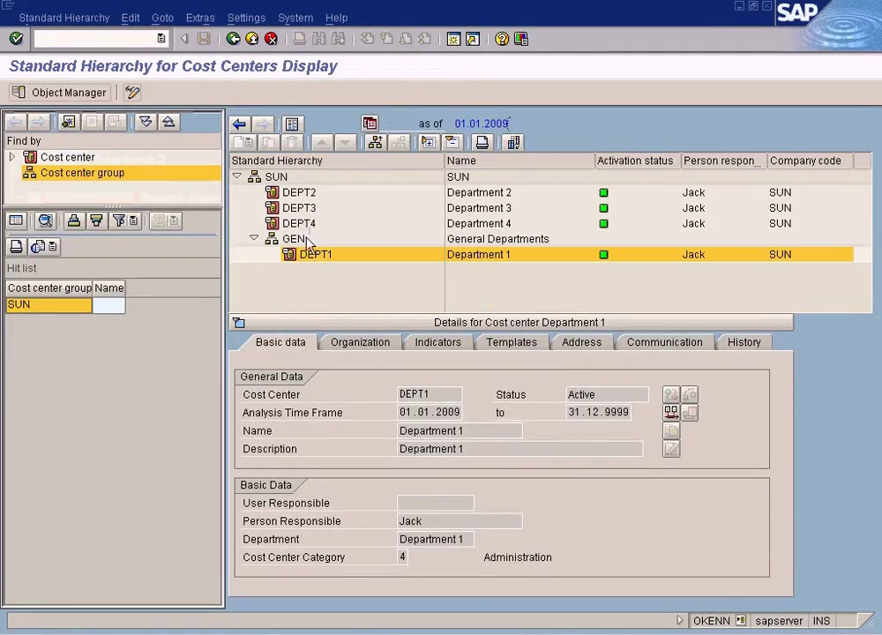
{"action": "key", "text": "alt+Tab"}
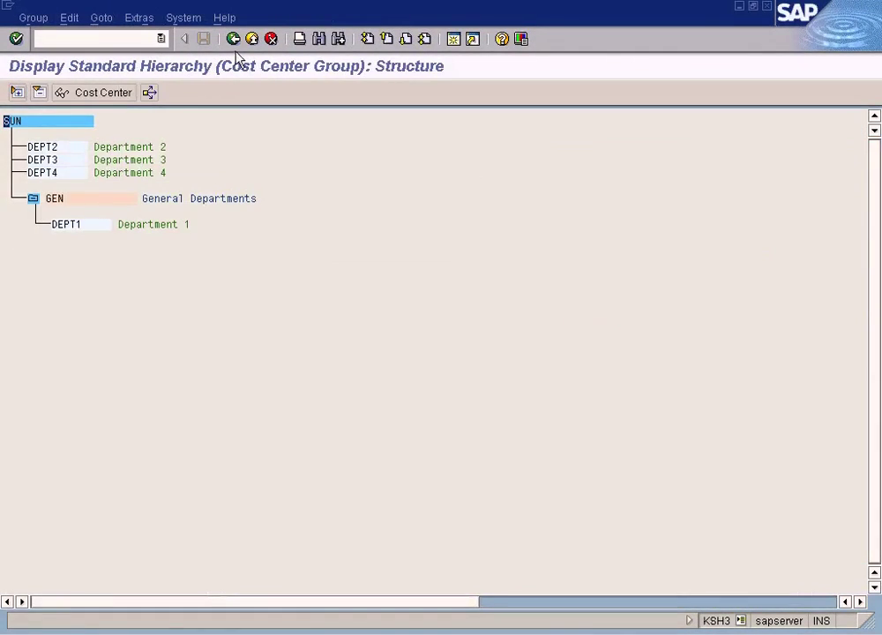
- Redisplay the SUN group's structure from the initial screen and exit to the main menu
{"action": "left_click", "coordinate": [234, 41]}
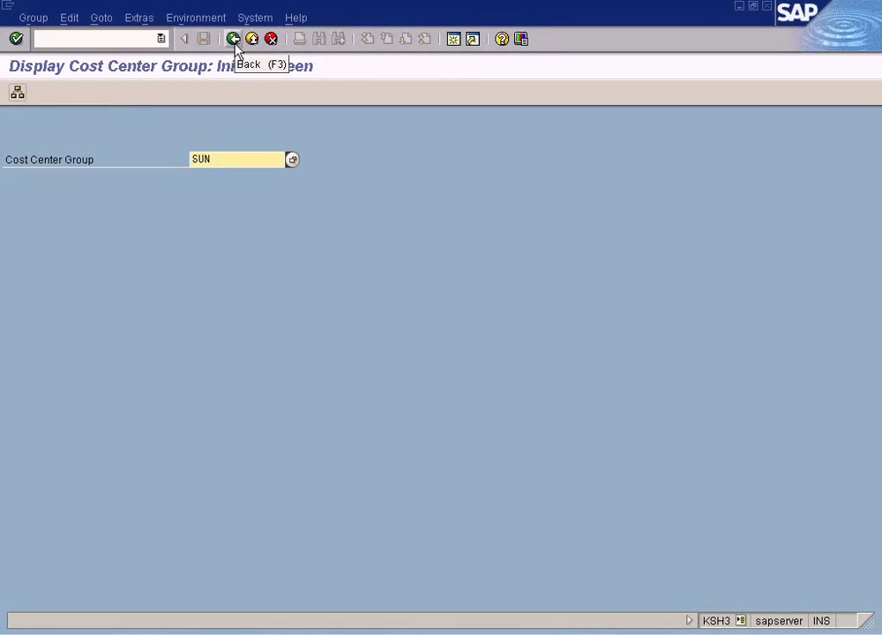
{"action": "key", "text": "Return"}
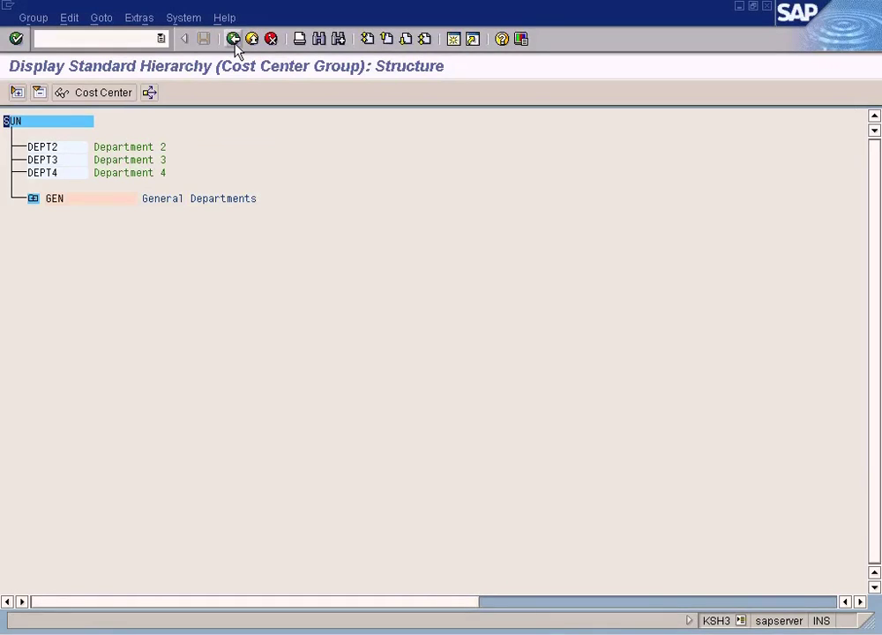
{"action": "left_click", "coordinate": [234, 43]}
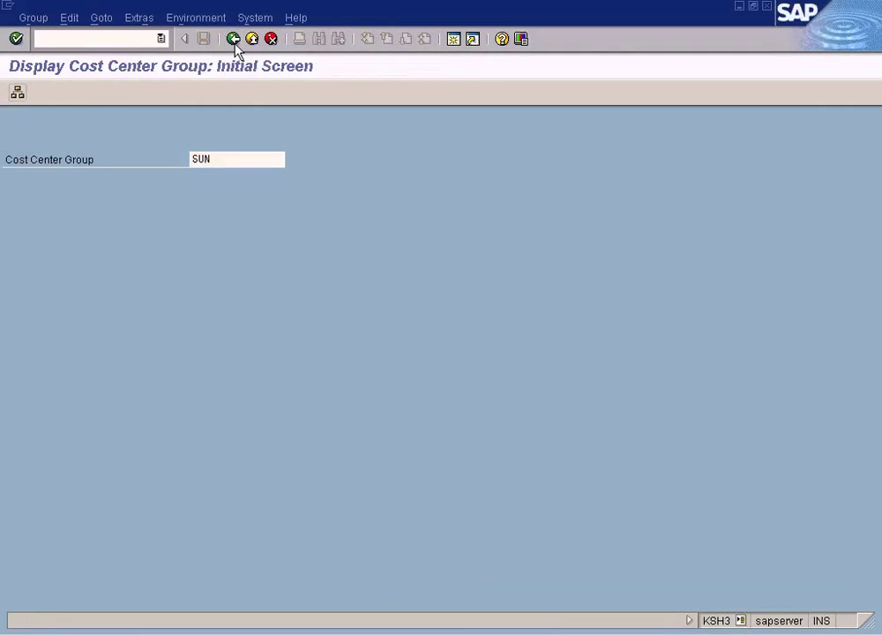
{"action": "left_click", "coordinate": [235, 43]}
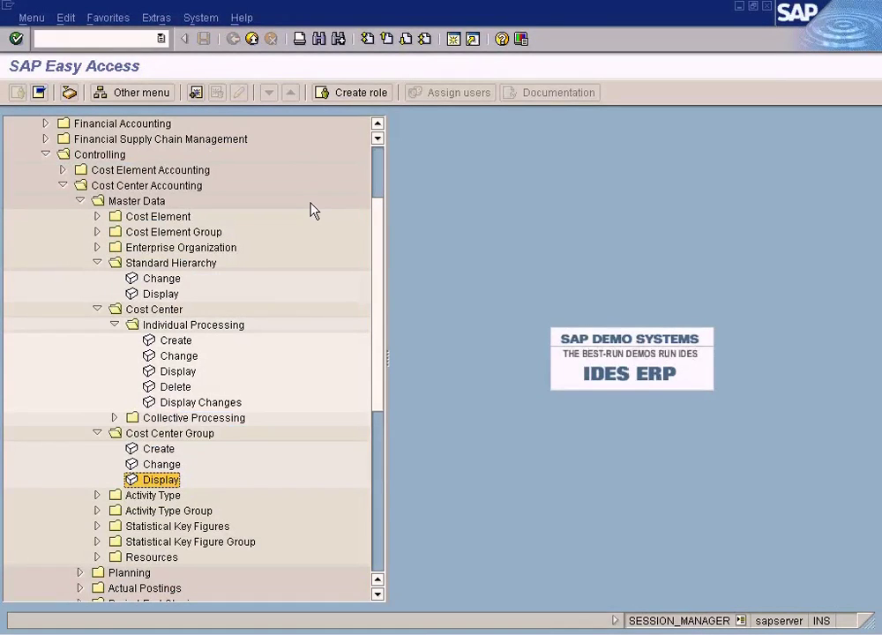
{"action": "left_click", "coordinate": [672, 631]}
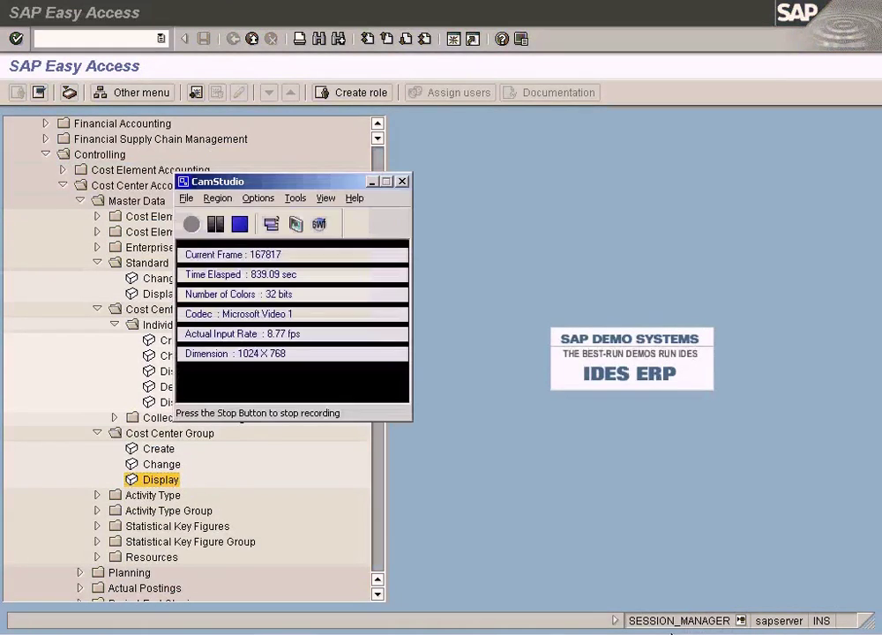